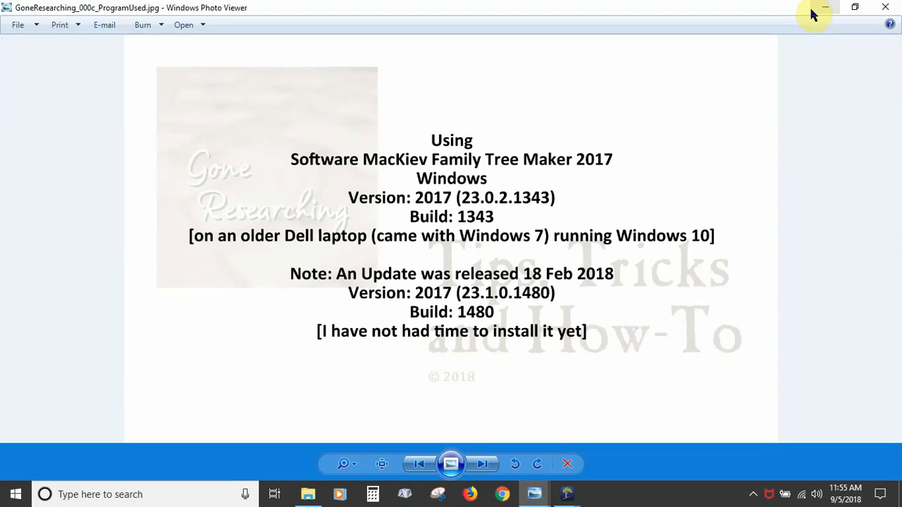
Close the picture viewer, switch to Family Tree Maker and review the add, print and share options for the selected person.
left_click(885, 7)
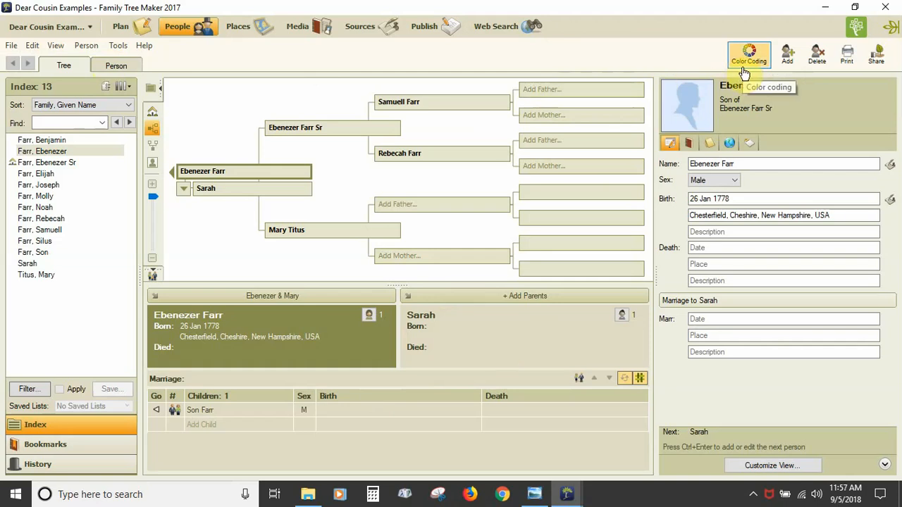
left_click(784, 61)
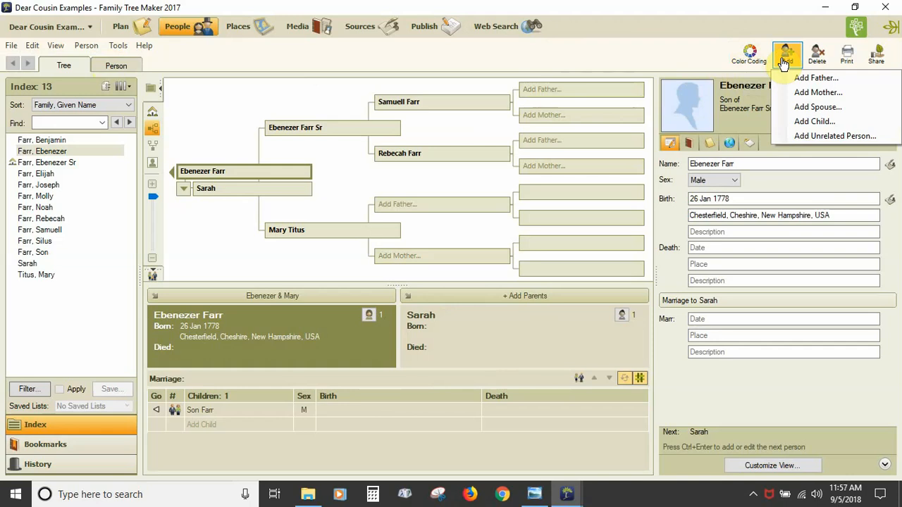
left_click(695, 64)
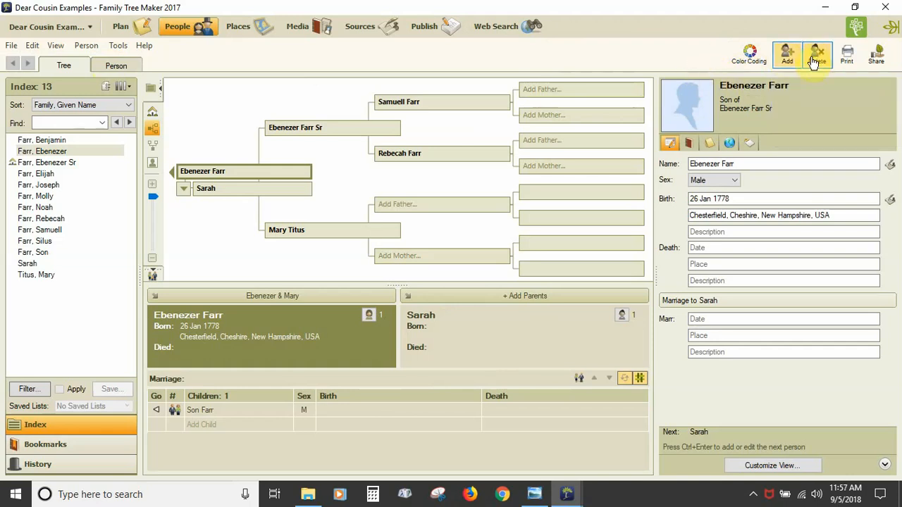
left_click(849, 63)
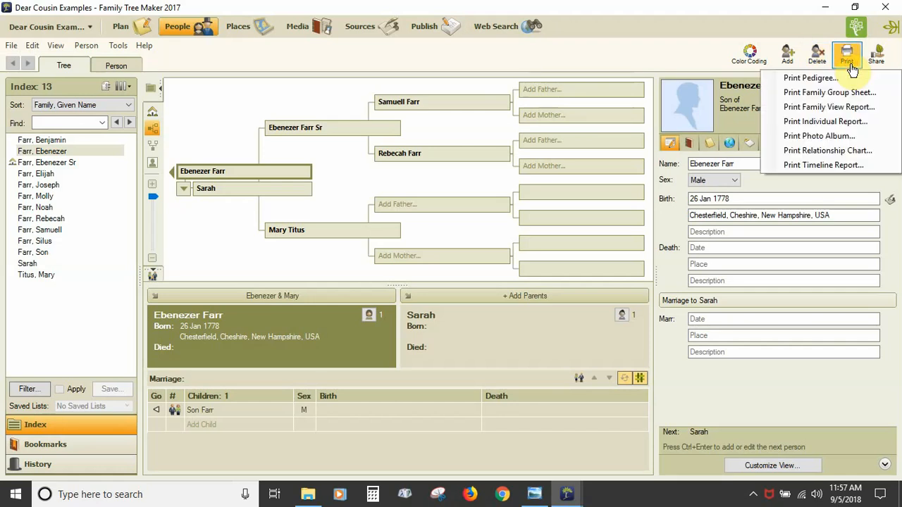
left_click(878, 56)
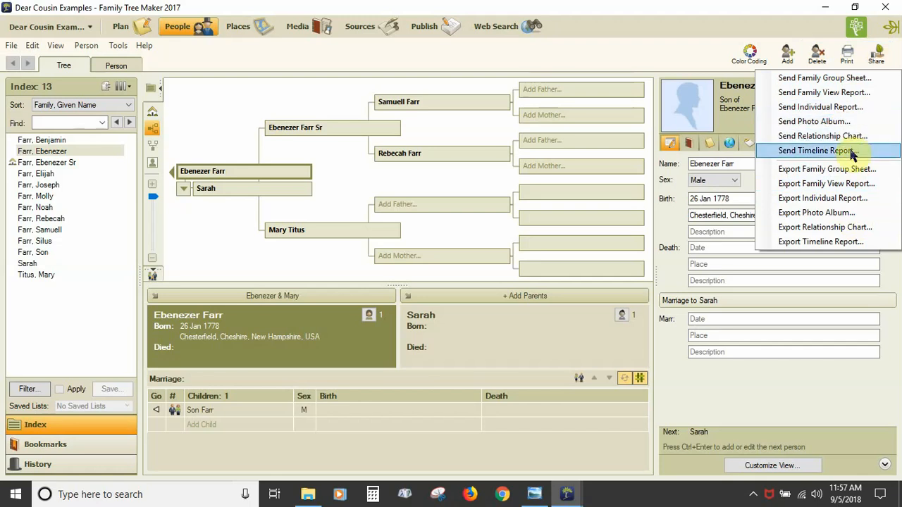
left_click(693, 35)
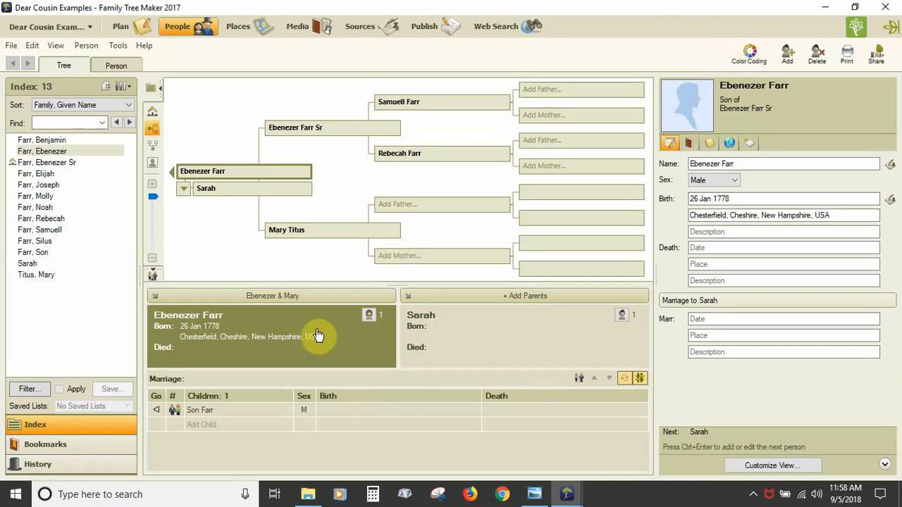
Color-code the current person pink and all of their ancestors purple using the one-color option.
left_click(744, 64)
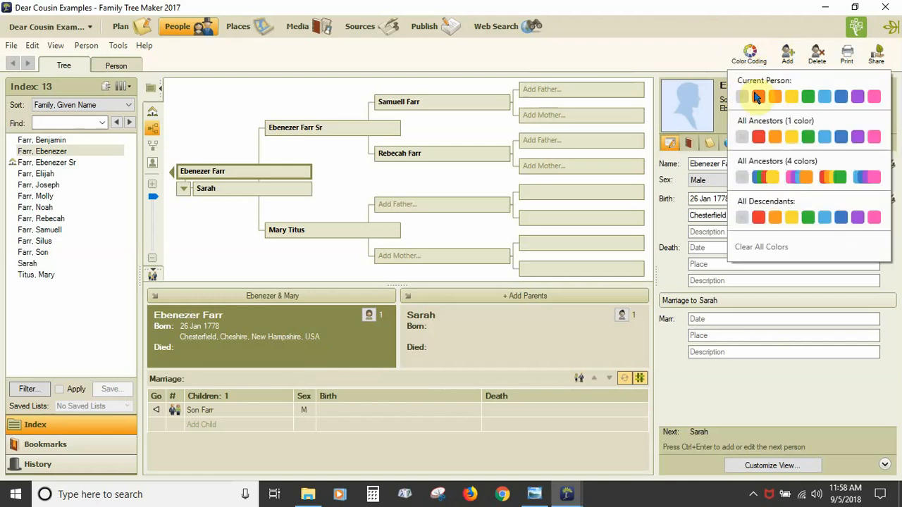
left_click(874, 97)
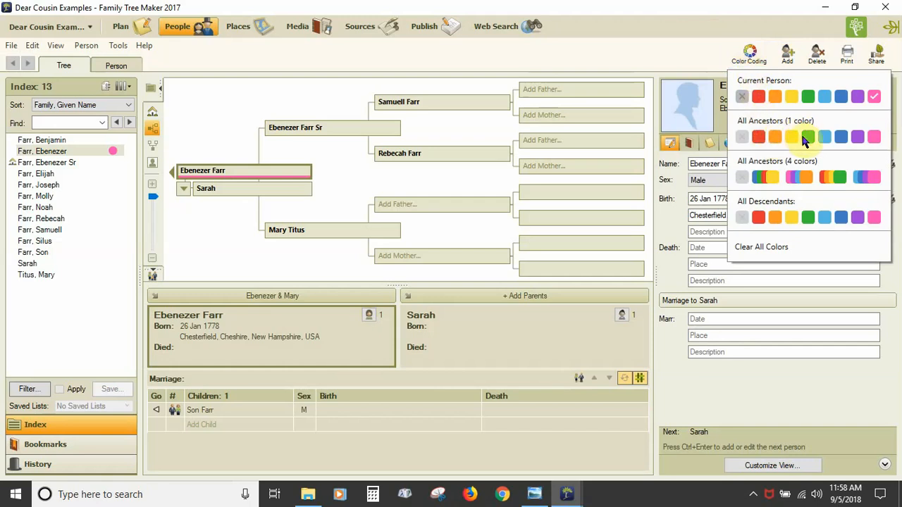
left_click(857, 137)
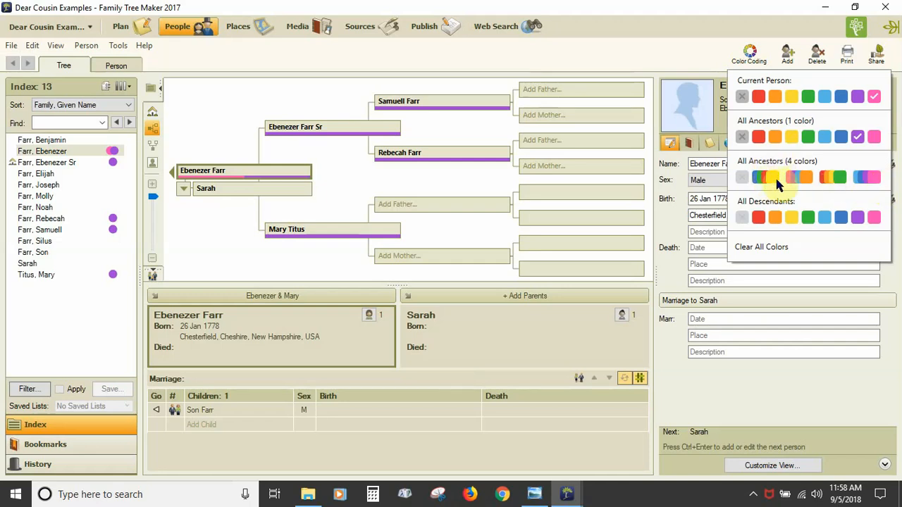
Apply the blue, green, red and yellow four-color set to all ancestors and light blue to all descendants.
left_click(774, 177)
left_click(749, 56)
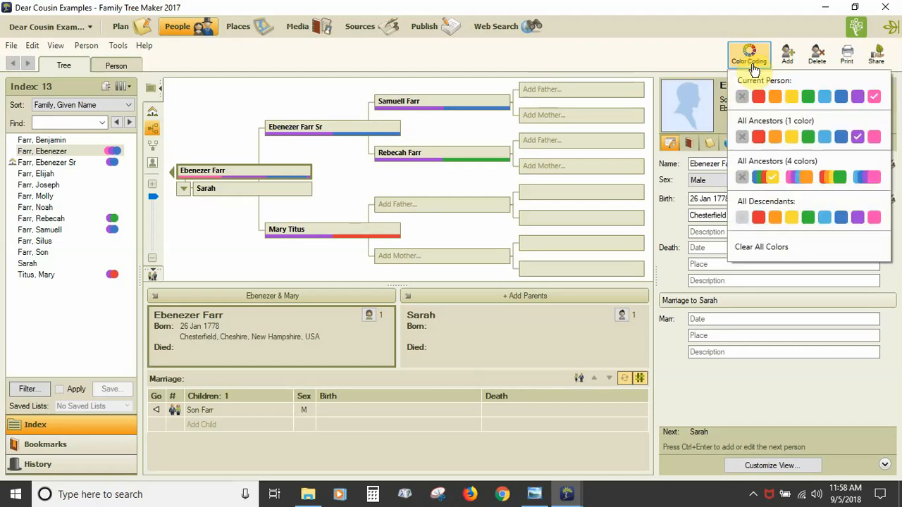
left_click(824, 219)
left_click(640, 47)
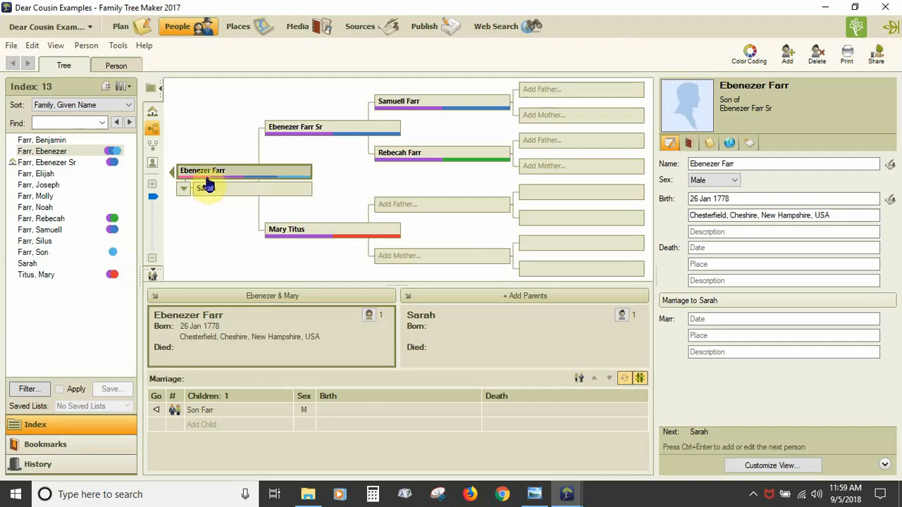
Compare the family and pedigree views, slightly narrow the index, and examine the color groups marking the selected person.
mouse_move(310, 180)
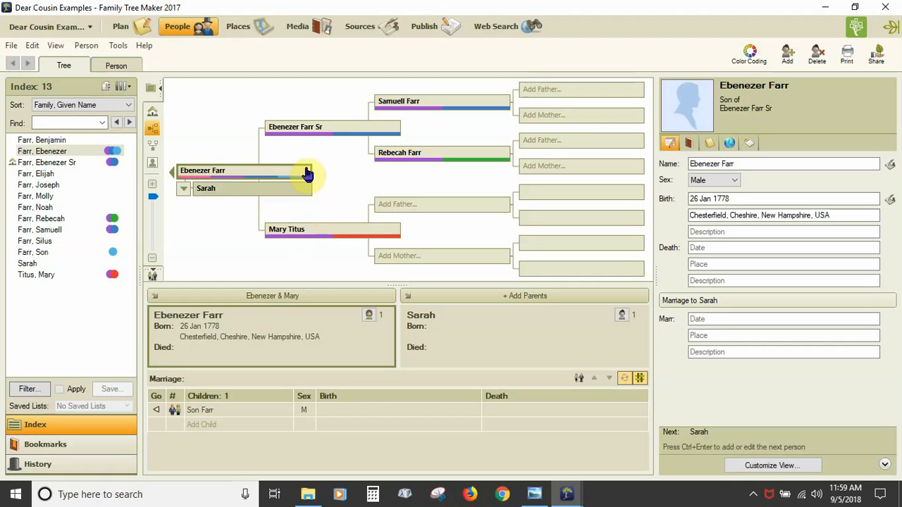
left_click(152, 145)
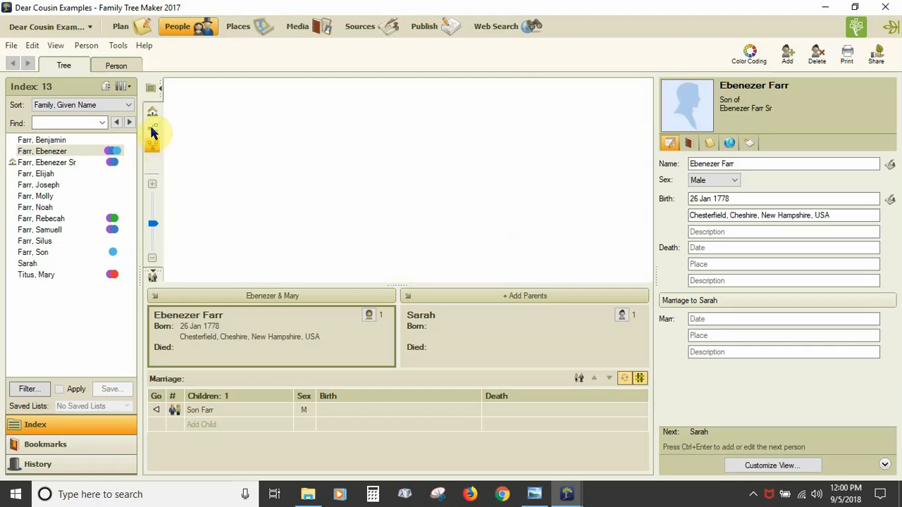
left_click(150, 126)
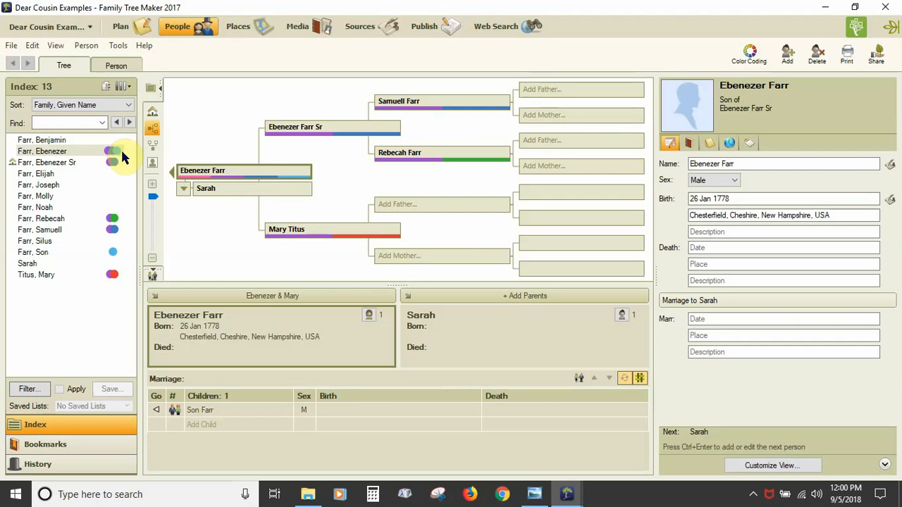
mouse_move(140, 236)
left_mouse_down()
mouse_move(118, 234)
mouse_move(138, 227)
left_mouse_up()
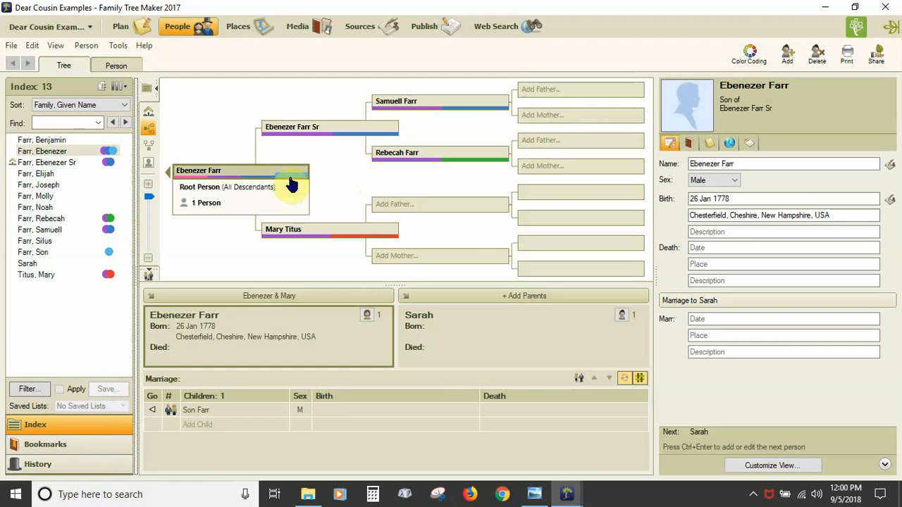
mouse_move(256, 185)
mouse_move(392, 168)
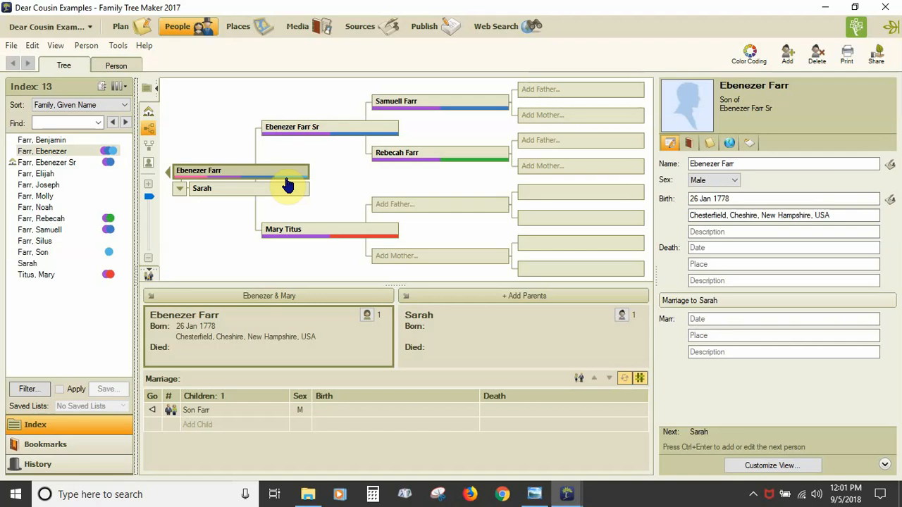
Remove the one-color ancestor coding and clear all remaining colors from the tree.
left_click(744, 63)
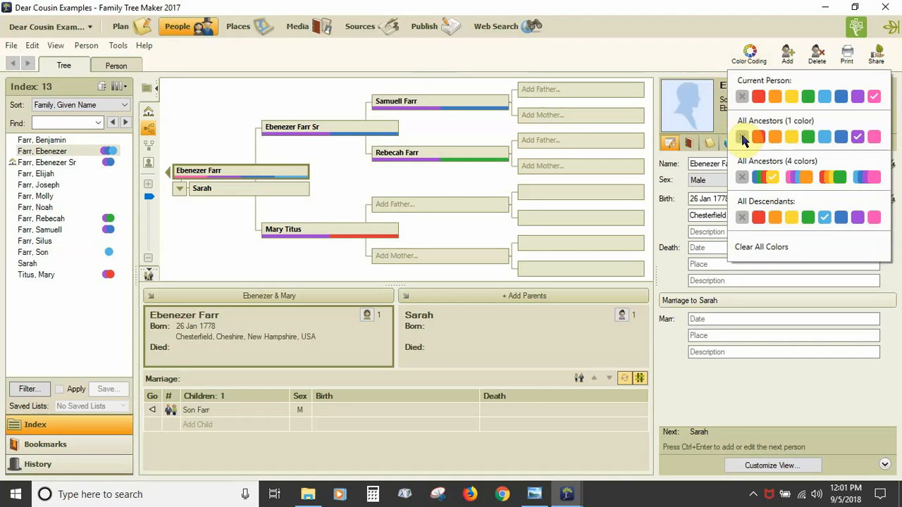
left_click(742, 137)
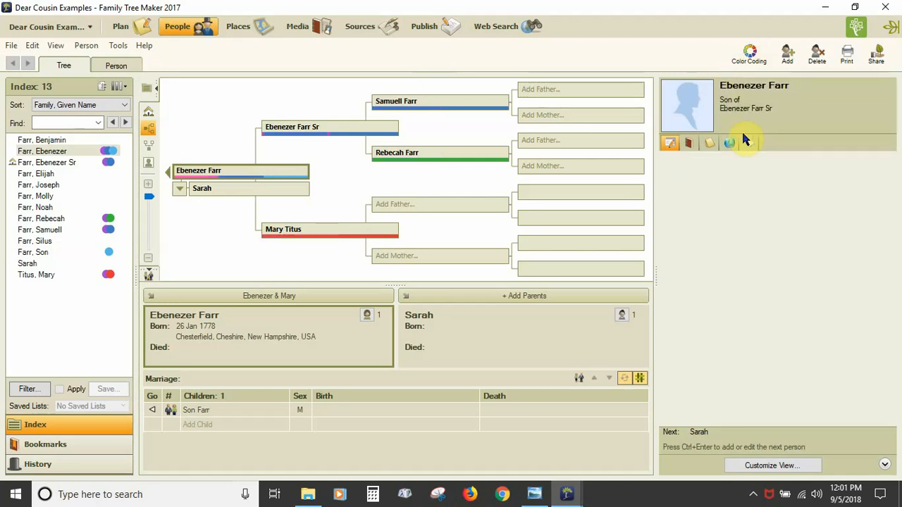
left_click(749, 56)
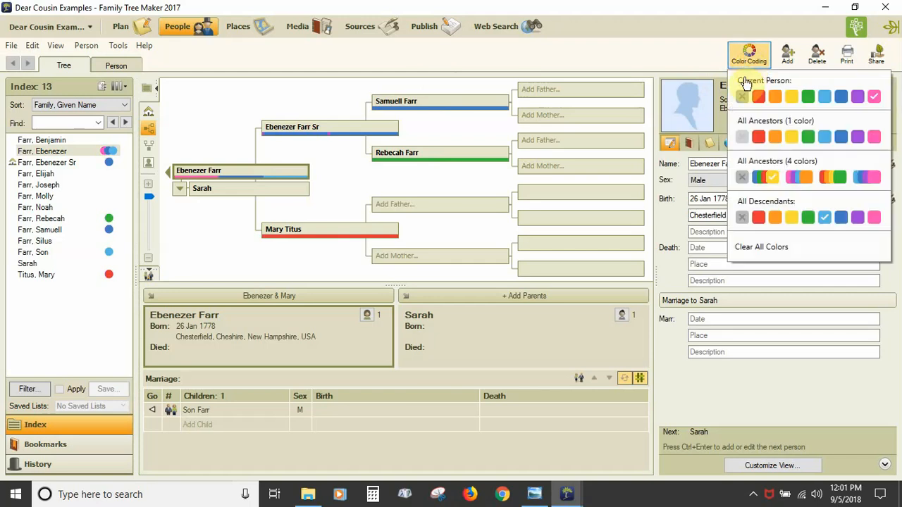
left_click(756, 251)
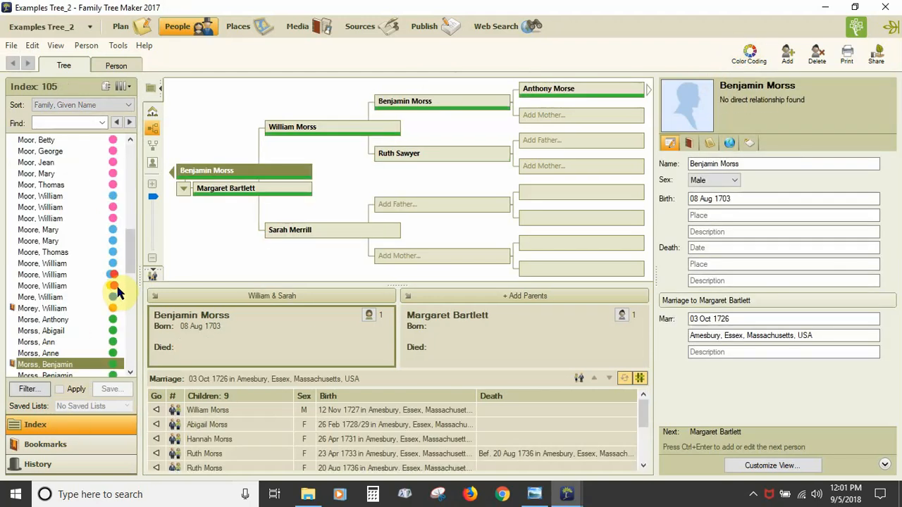
Browse the color-coded people in the Examples Tree_2 index and select the bookmarked father of the home person.
left_click_drag(125, 255, 145, 258)
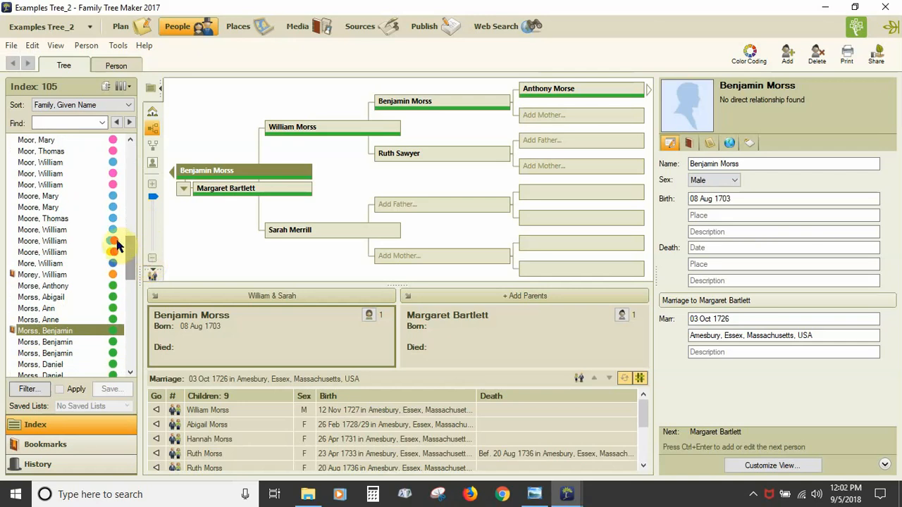
mouse_move(131, 252)
left_mouse_down()
mouse_move(145, 344)
mouse_move(137, 405)
mouse_move(134, 199)
mouse_move(144, 253)
left_mouse_up()
scroll(129, 260, "up", 1)
left_click_drag(128, 261, 113, 131)
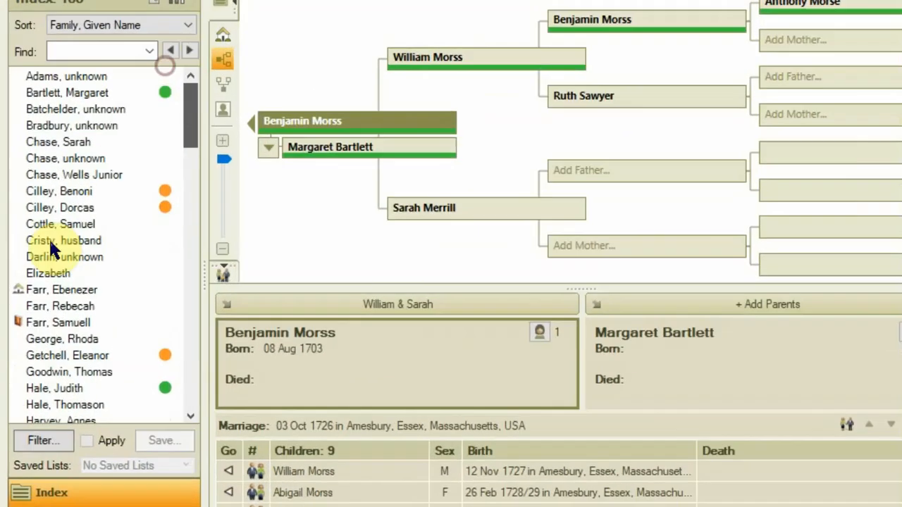
left_click(51, 321)
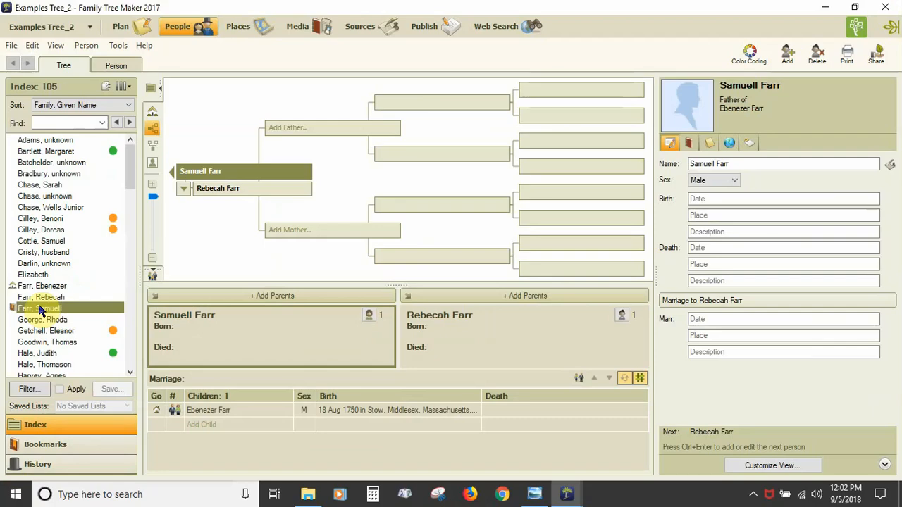
Review the index's sort orders, the Name Index Options and the choices for showing dates or lifespan beside names.
left_click(129, 108)
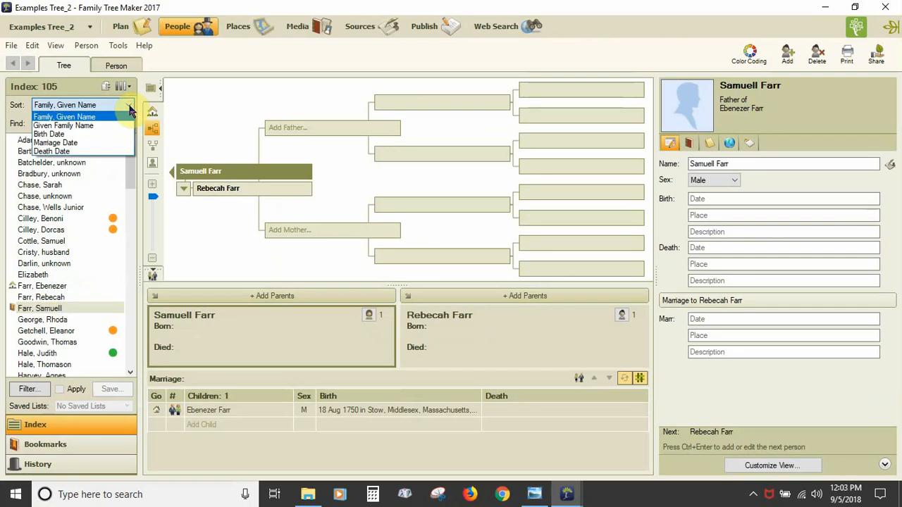
left_click(104, 90)
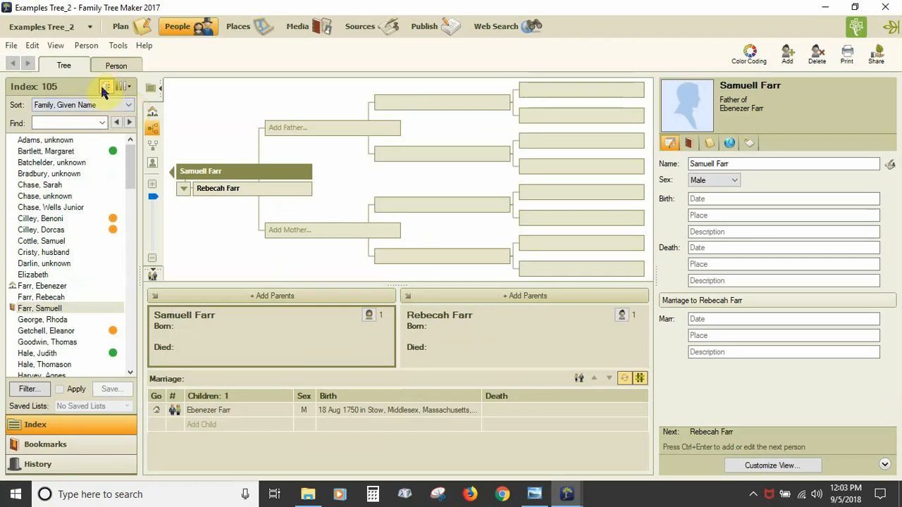
left_click(103, 89)
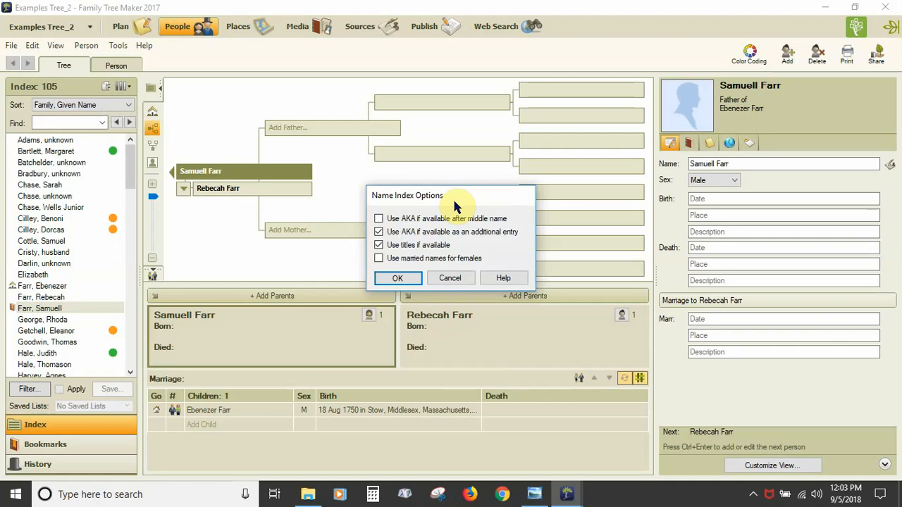
left_click(443, 279)
left_click(124, 88)
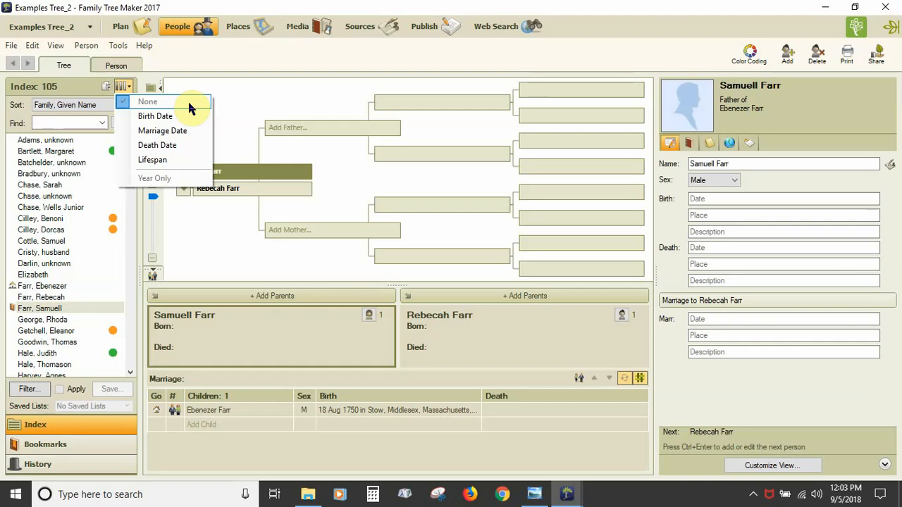
left_click(87, 90)
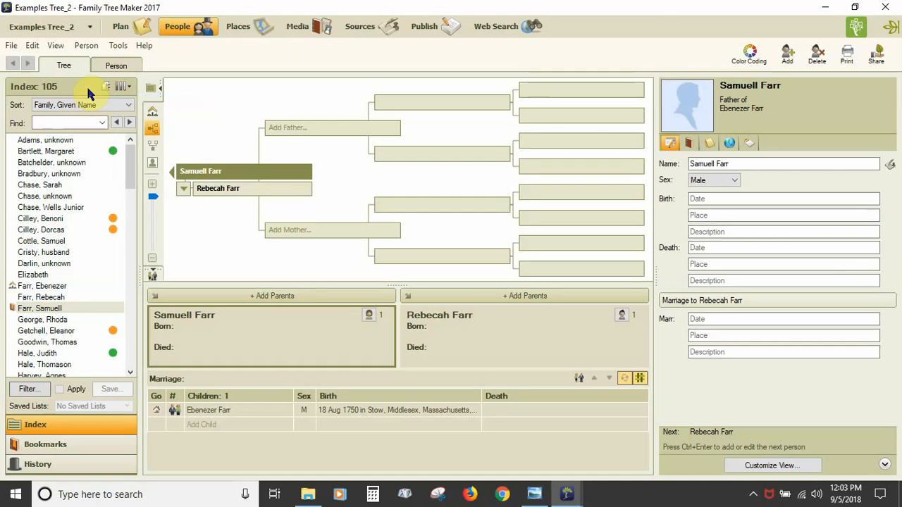
Find a person in the index by surname and reselect that person from the list of recently viewed people.
left_click(73, 121)
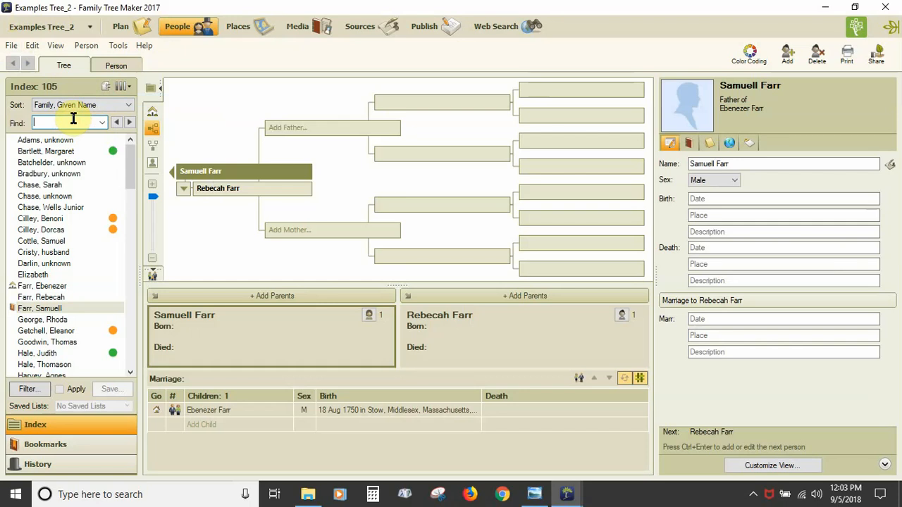
type("morey")
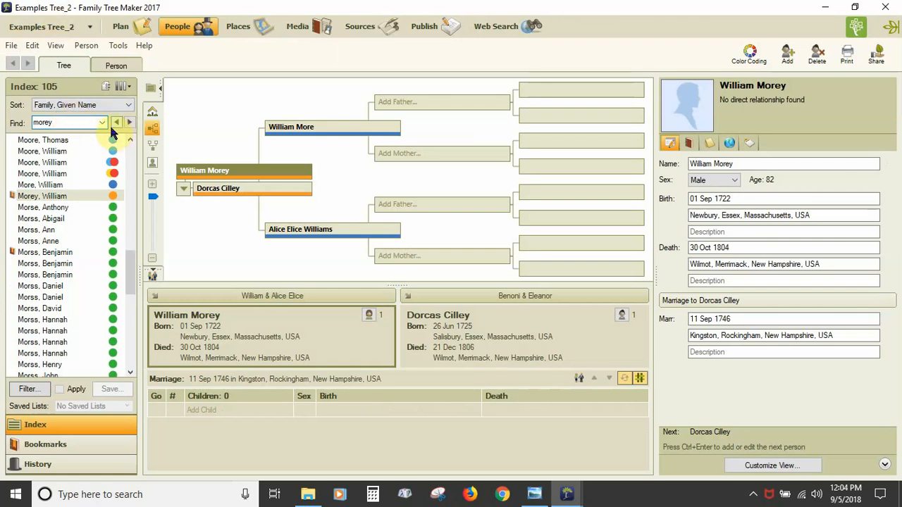
left_click(102, 123)
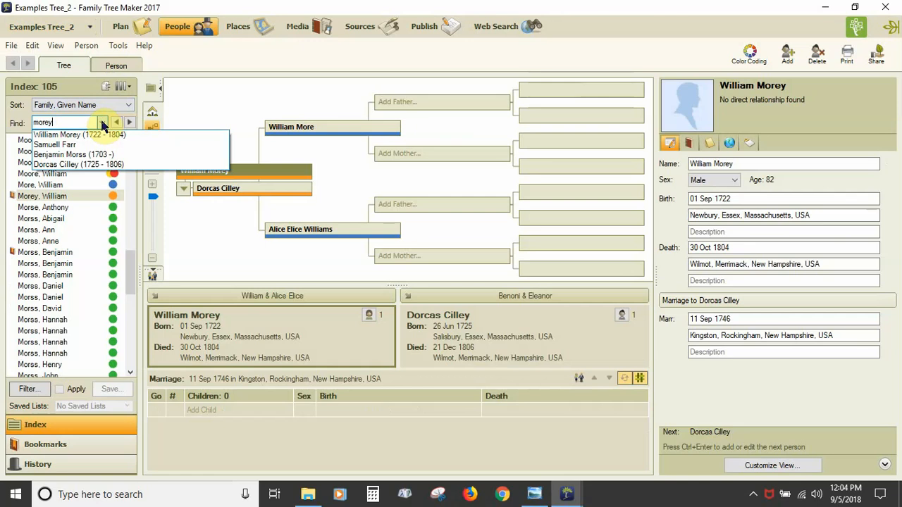
left_click(33, 134)
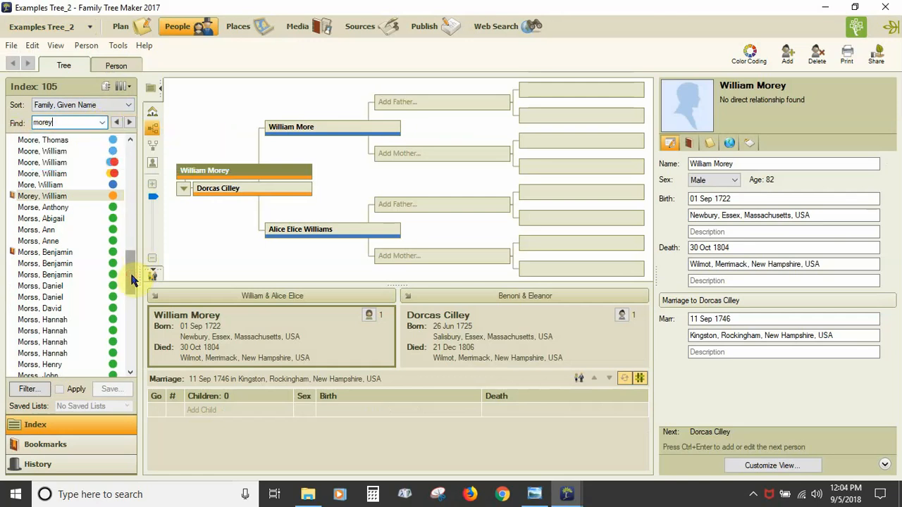
Browse earlier index entries, review the options for filtering individuals and cancel the filter.
left_click_drag(131, 262, 133, 198)
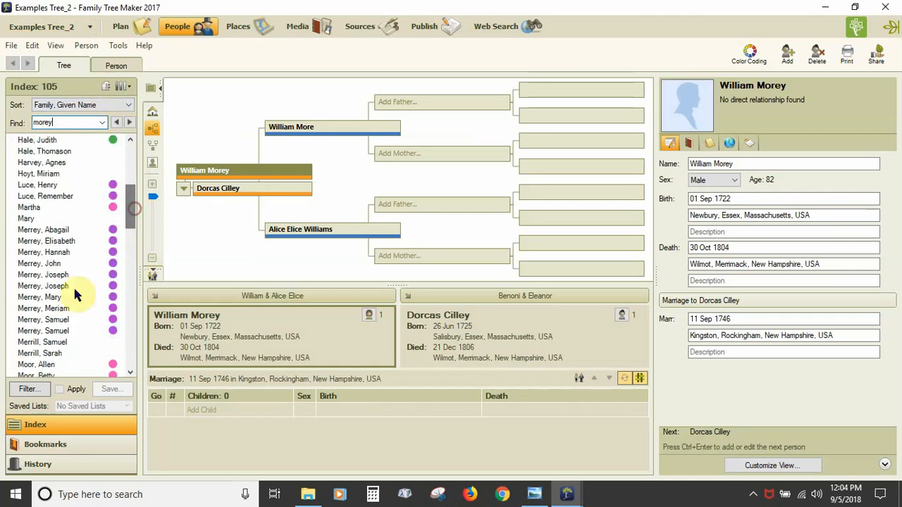
left_click(26, 391)
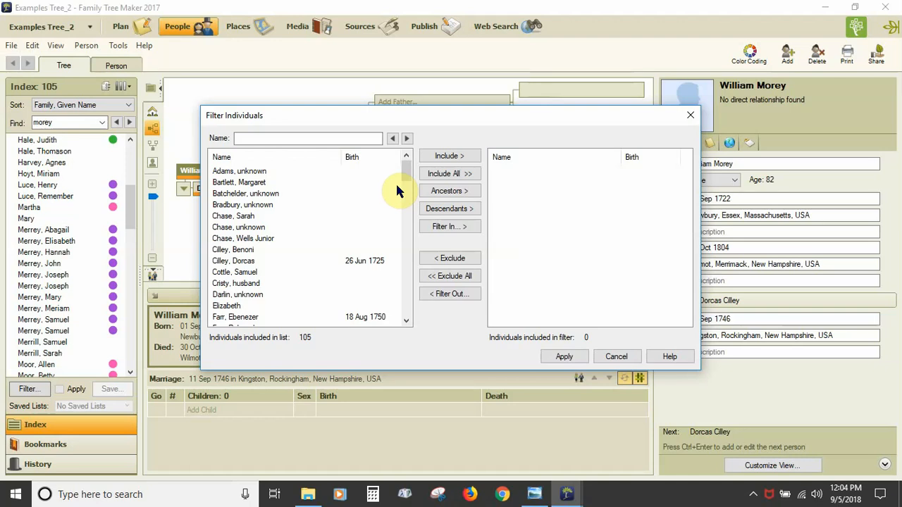
left_click(615, 357)
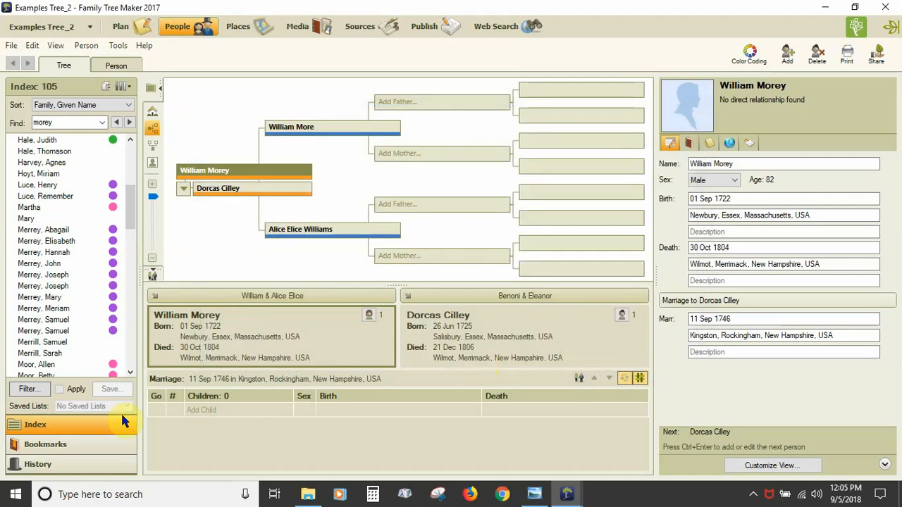
Review the existing bookmarks and add a bookmark for the wife of the bookmarked man coded orange.
left_click(43, 452)
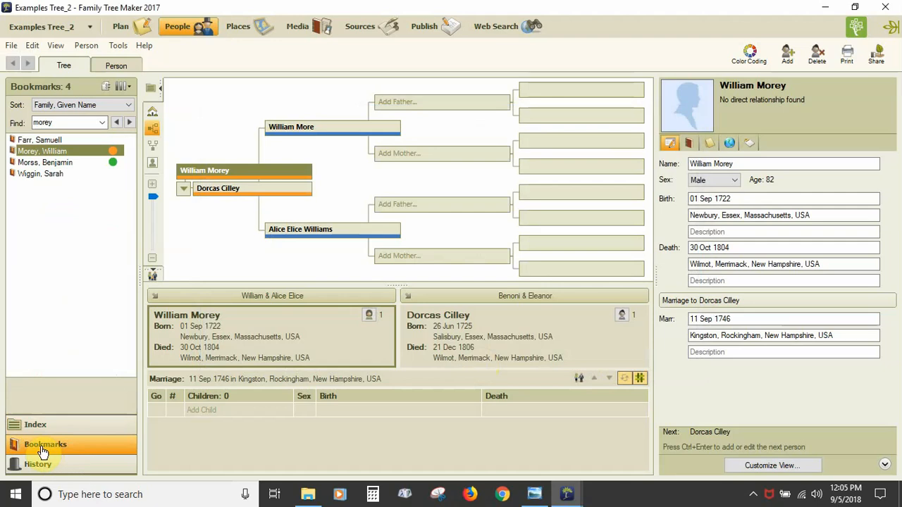
left_click(37, 164)
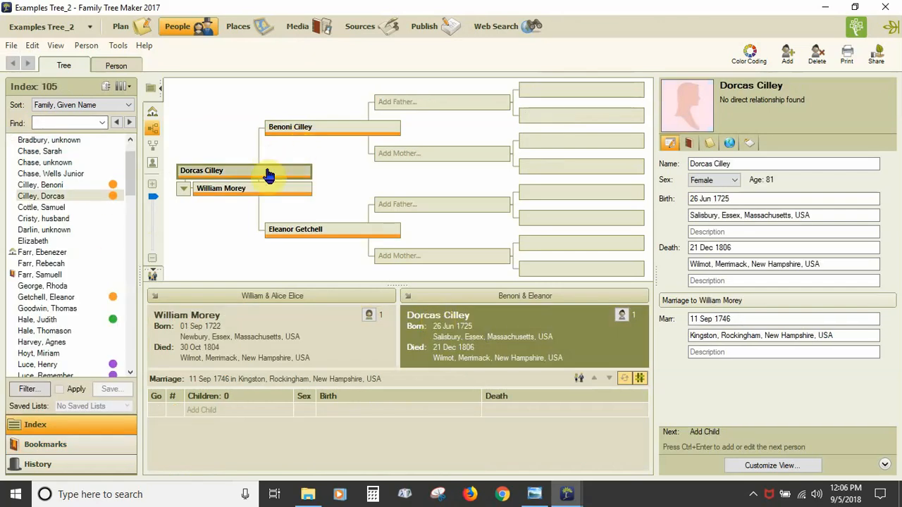
left_click(86, 47)
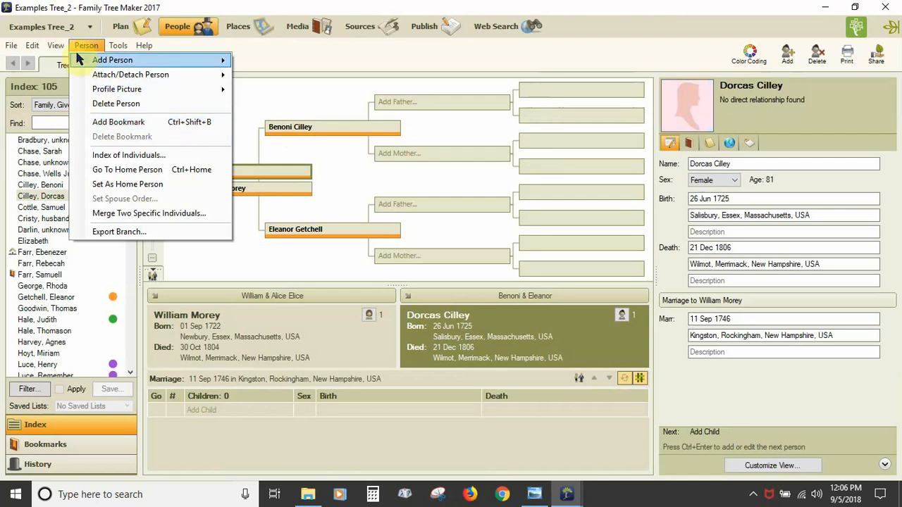
left_click(124, 122)
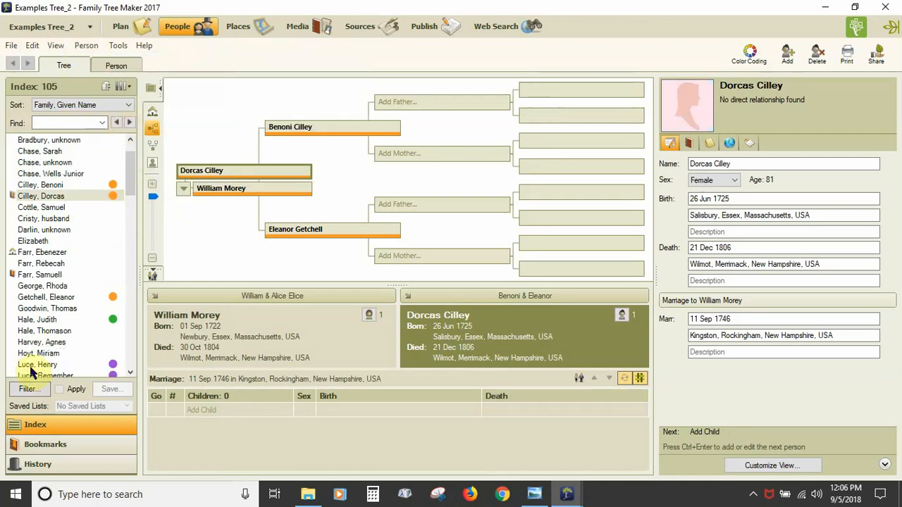
left_click(62, 447)
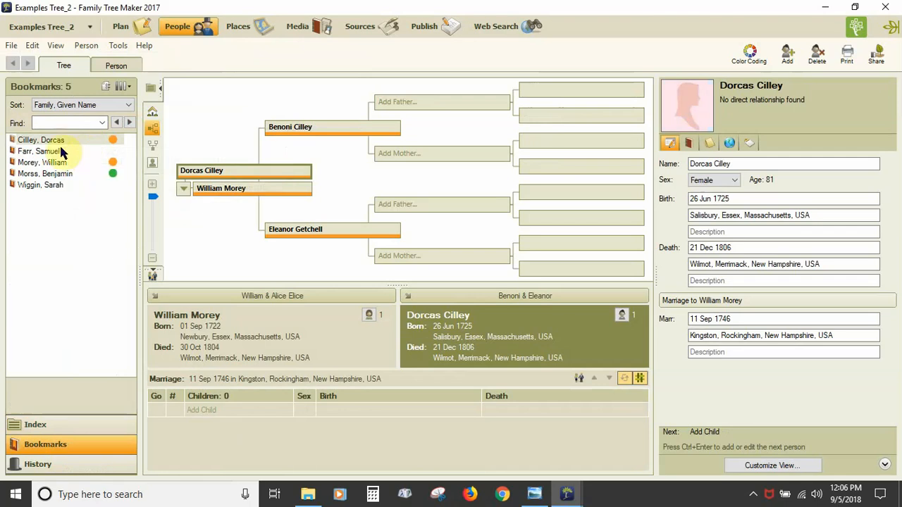
Bookmark the orange-coded mother of the newly bookmarked woman from the index, and delete that bookmark again.
left_click(76, 417)
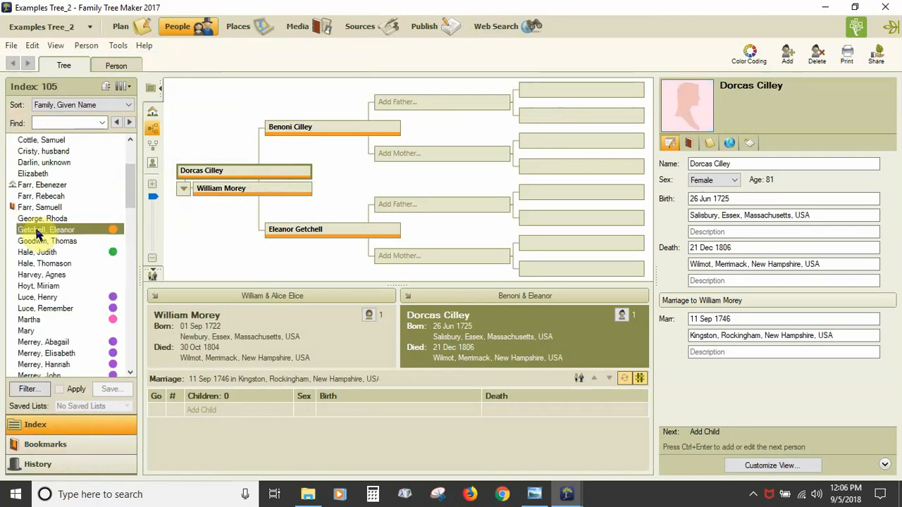
right_click(39, 230)
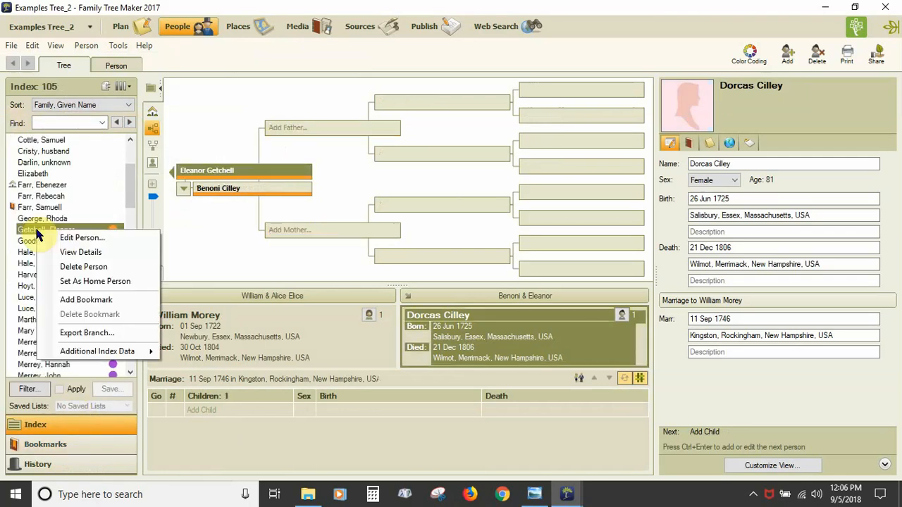
left_click(91, 301)
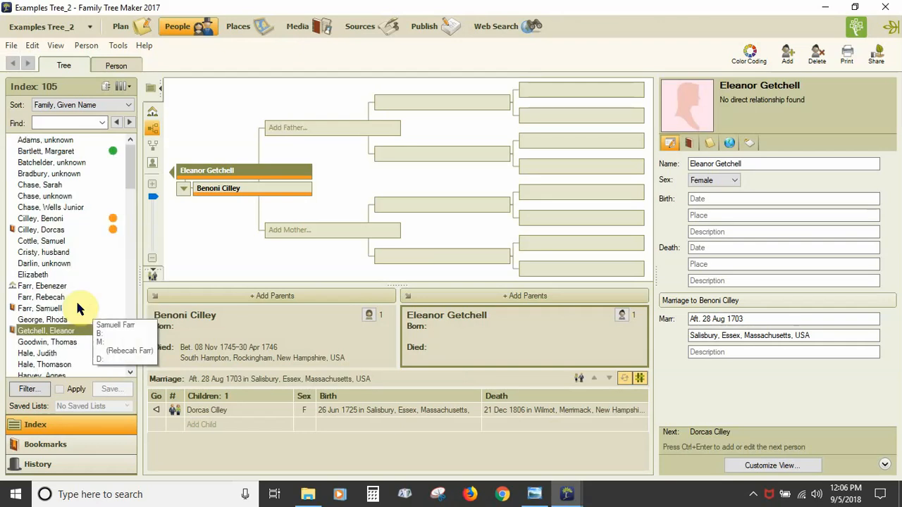
right_click(56, 336)
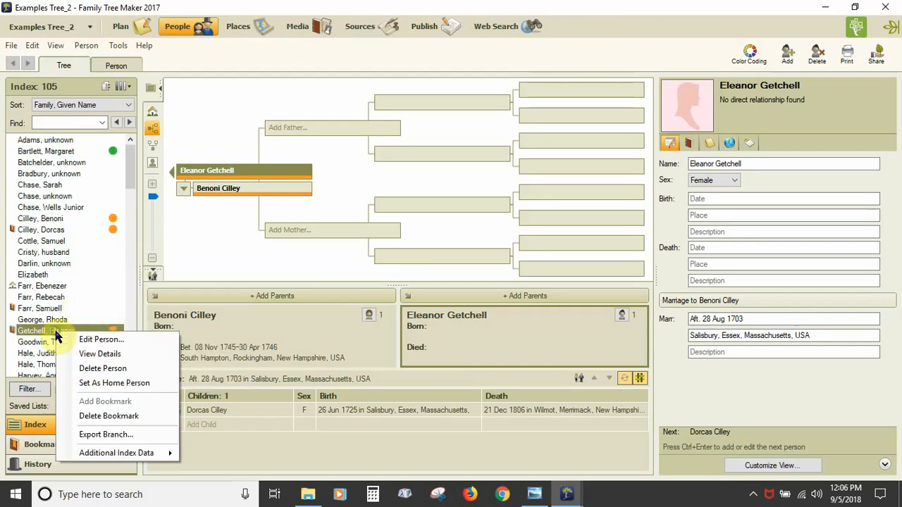
left_click(112, 417)
left_click(90, 445)
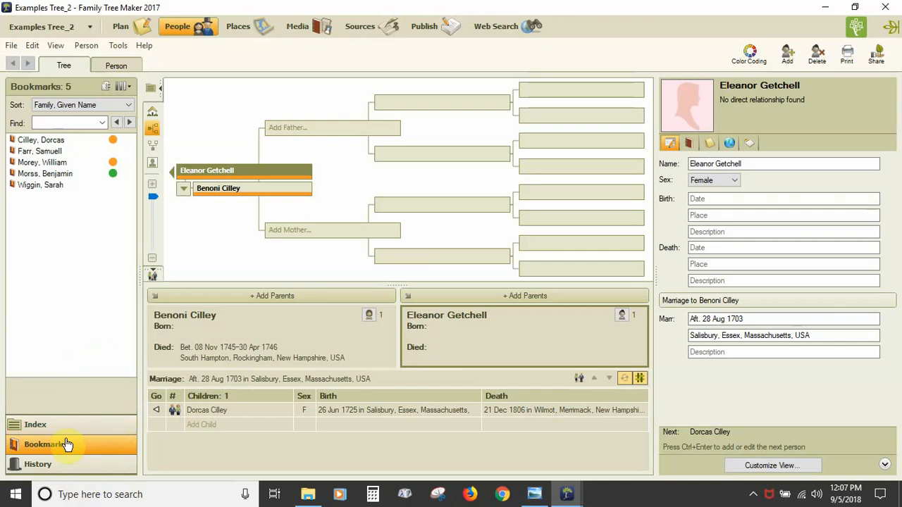
Examine the history list and the recorded change entries of the green-coded bookmarked man.
left_click(42, 464)
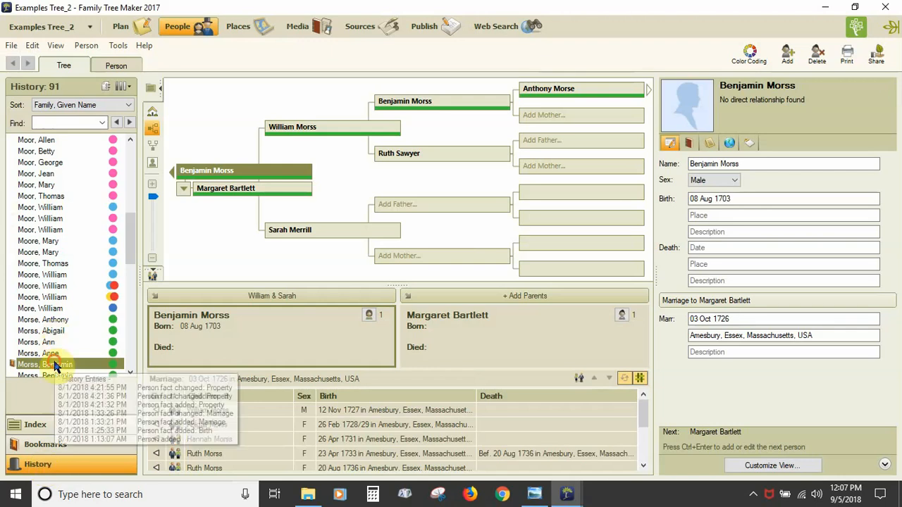
mouse_move(59, 366)
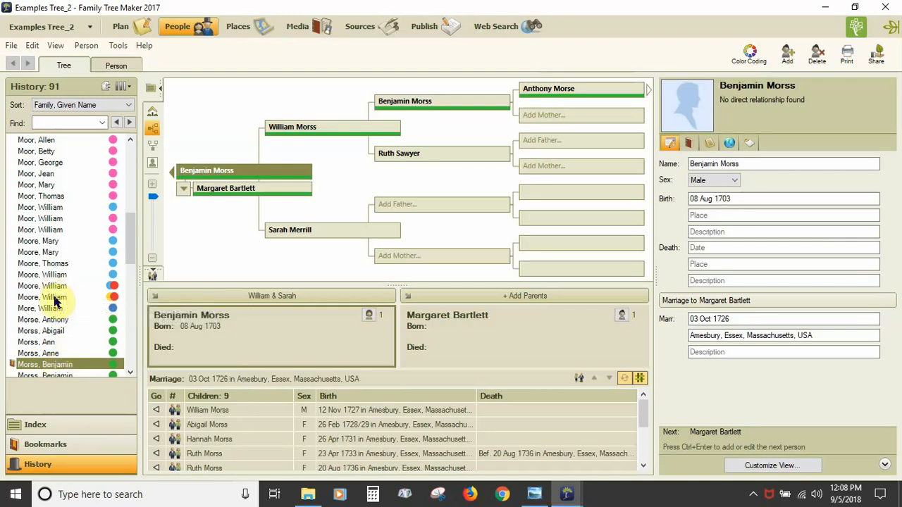
mouse_move(56, 302)
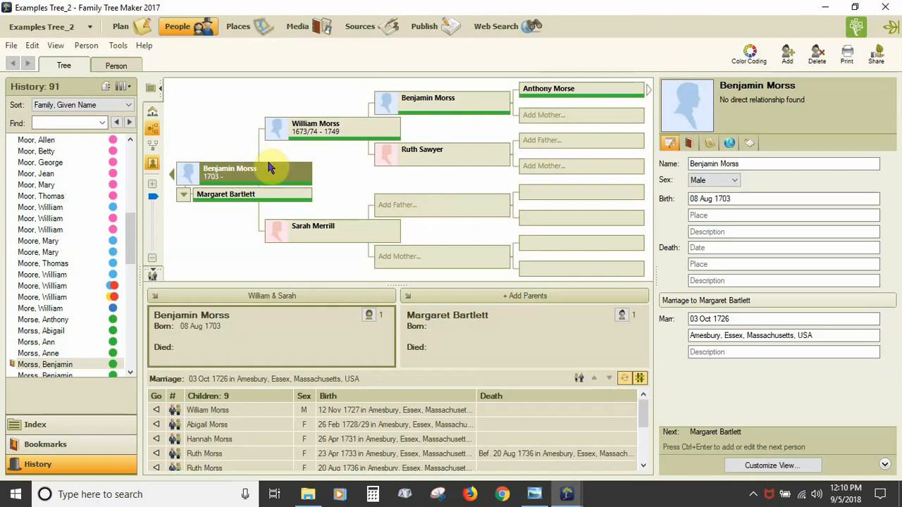
Go to the home person and back to the green-coded bookmarked man, and compare his tree in Pedigree and Family view.
left_click(151, 115)
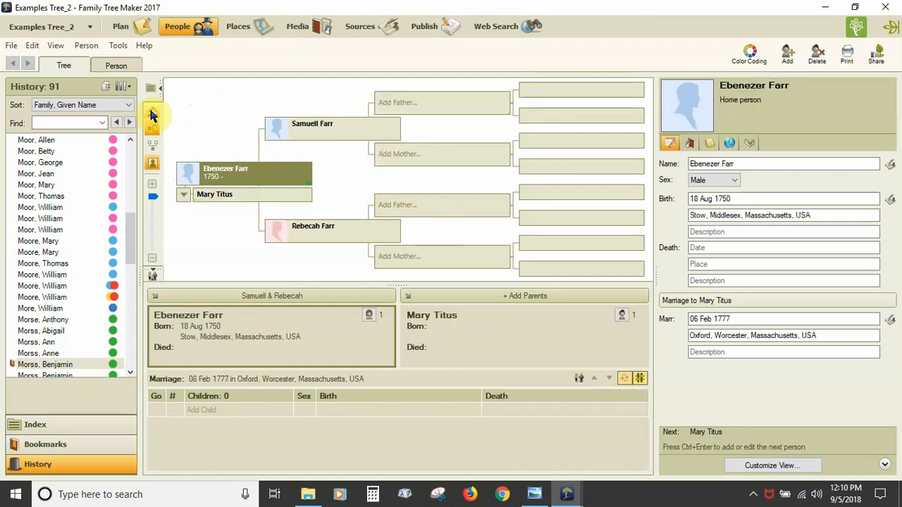
left_click(48, 367)
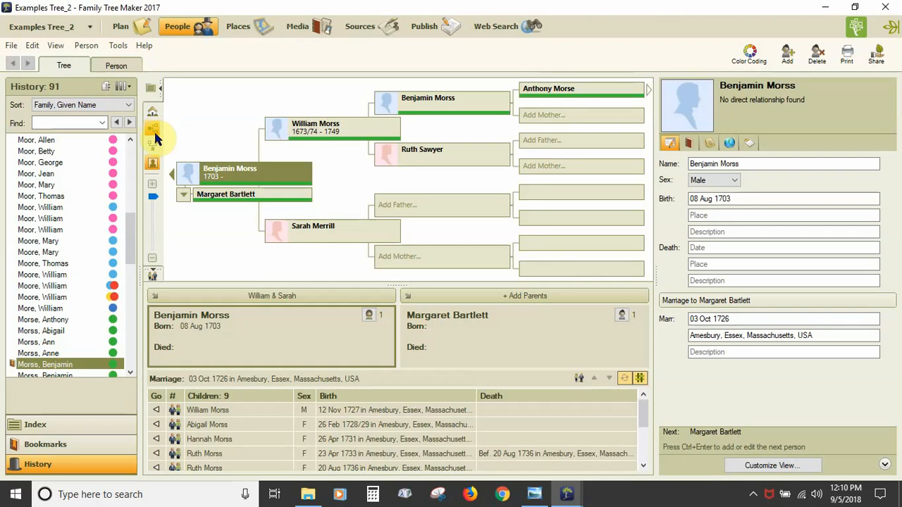
left_click(155, 133)
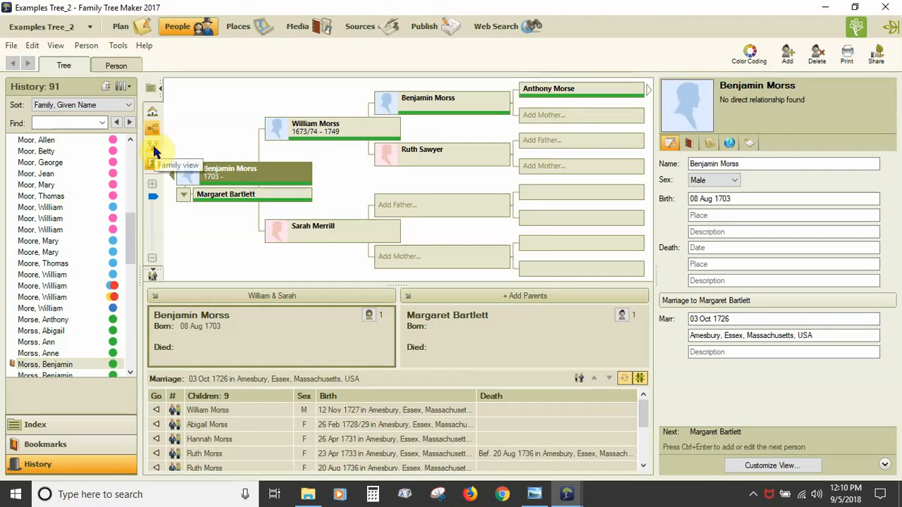
left_click(154, 149)
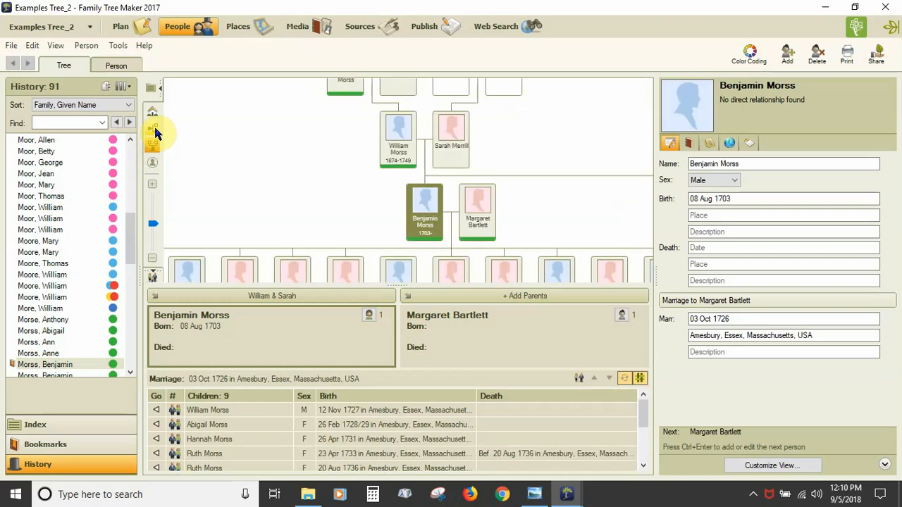
left_click(155, 133)
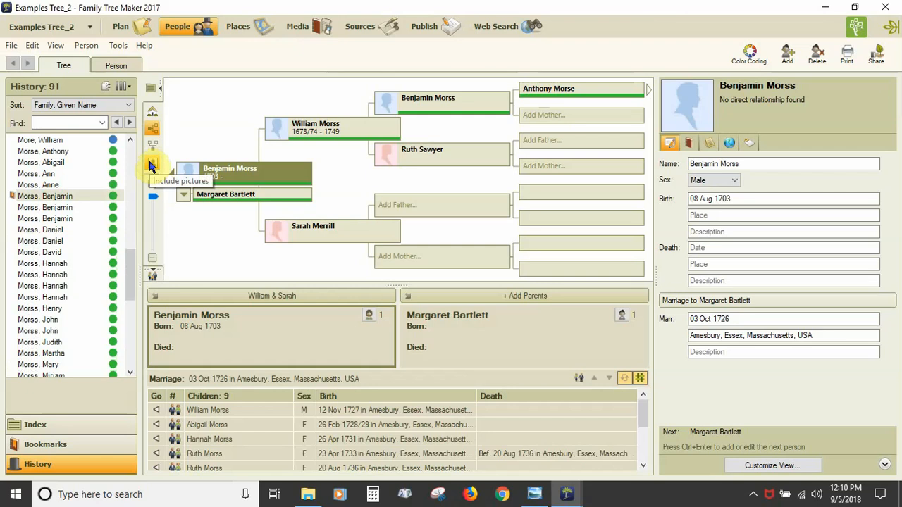
Try the Include pictures option and reduce the pedigree to three generations.
left_click(150, 164)
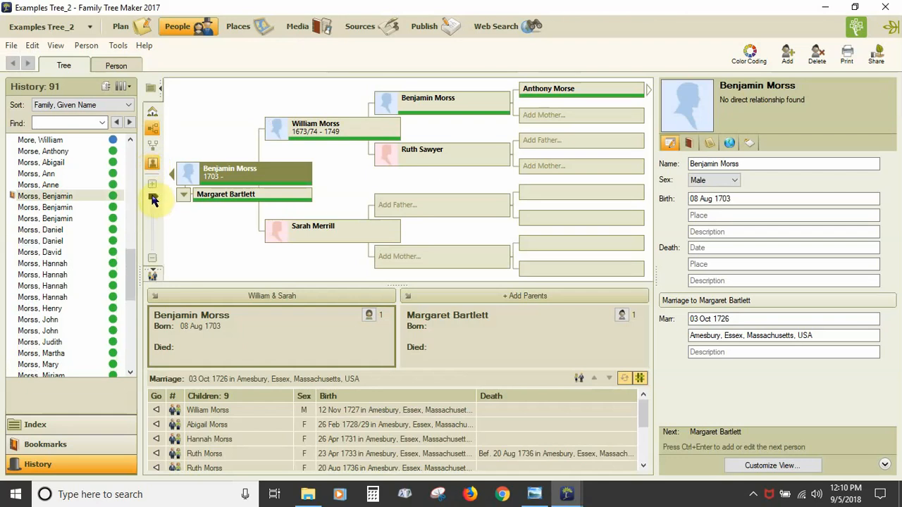
left_click_drag(152, 197, 149, 216)
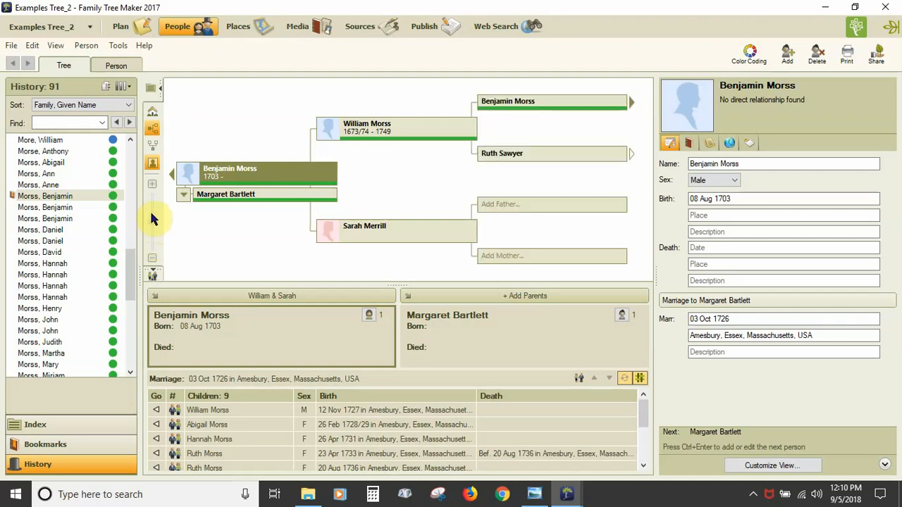
mouse_move(150, 214)
left_mouse_down()
mouse_move(152, 200)
mouse_move(155, 215)
left_mouse_up()
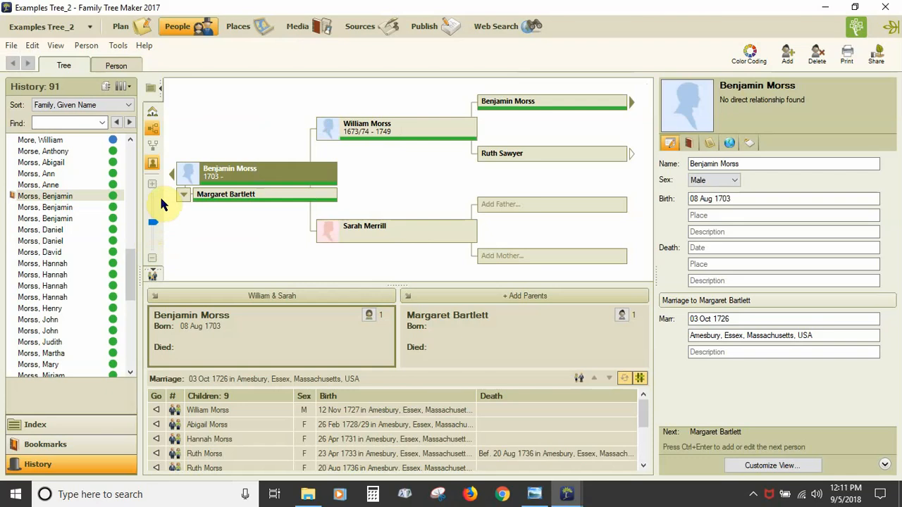
Expand the pedigree over the family group area, restore the split view and show three generations.
left_click(154, 276)
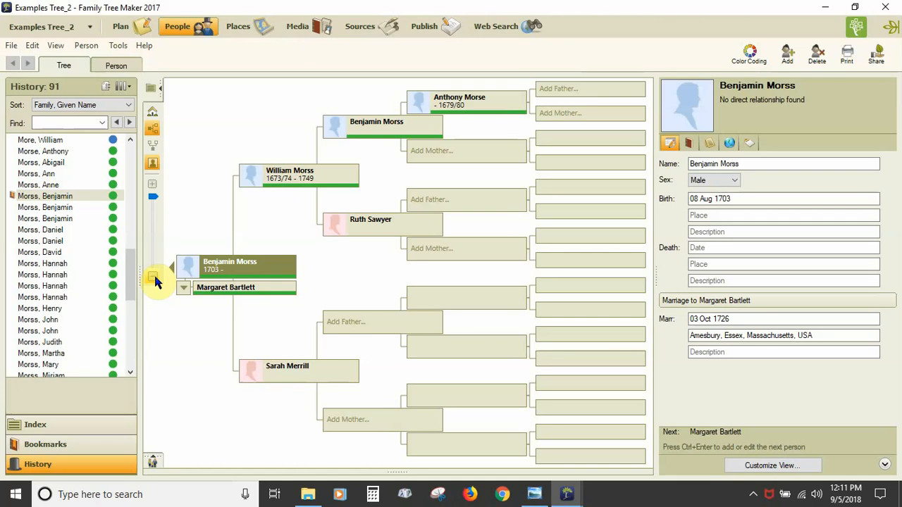
left_click(155, 463)
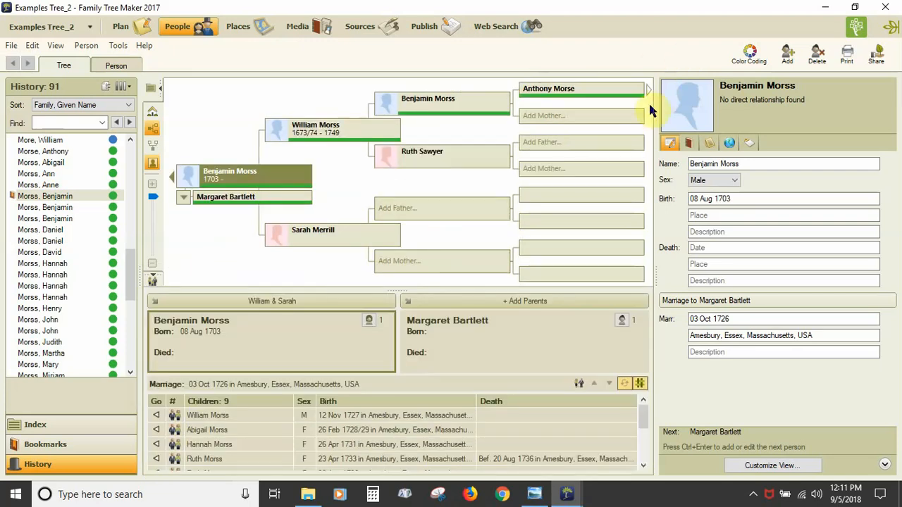
left_click(153, 224)
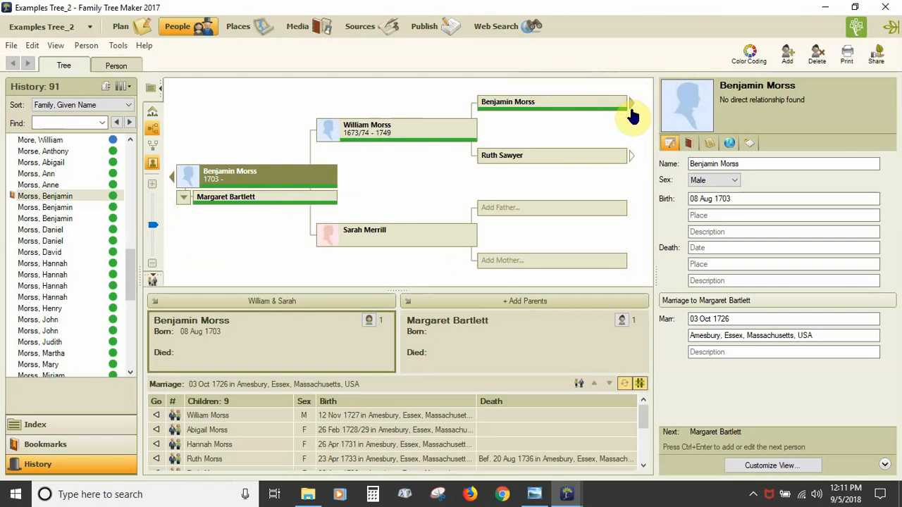
Swap the pedigree focus to the man's wife and back, and move to the couple's first listed child.
left_click(239, 199)
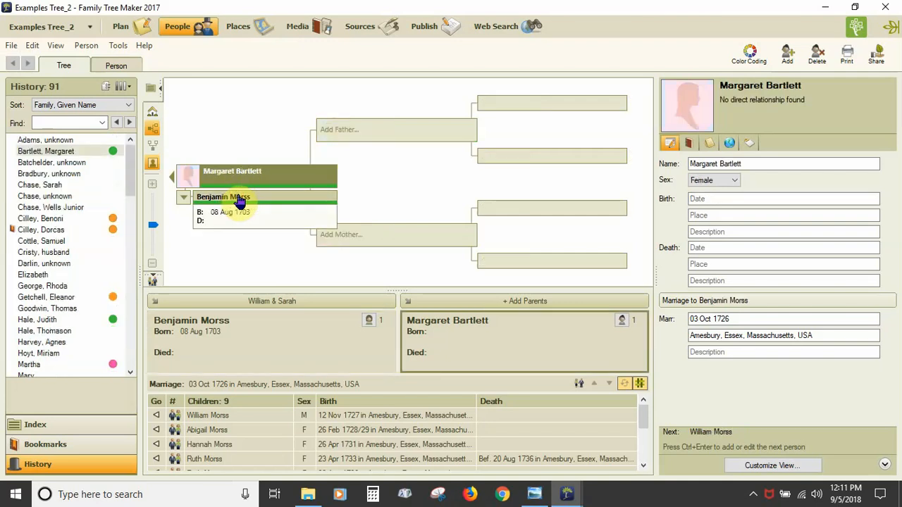
left_click(236, 201)
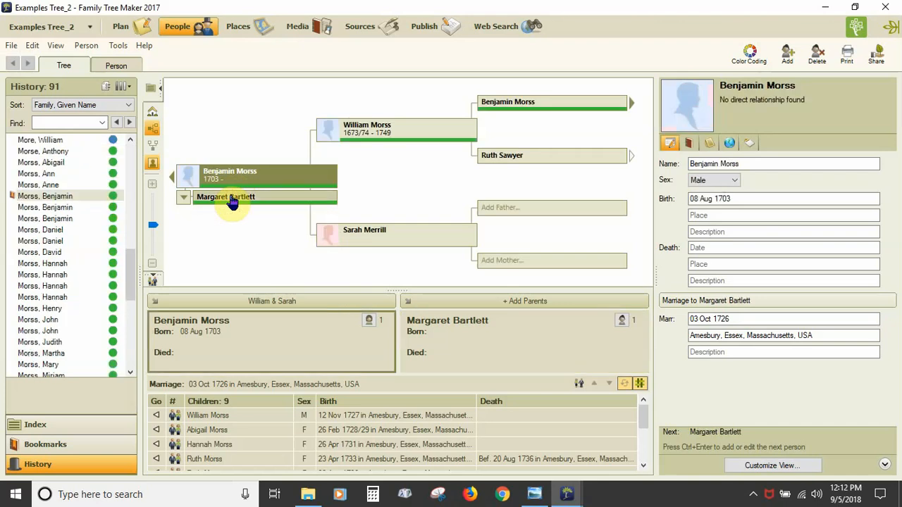
left_click(185, 200)
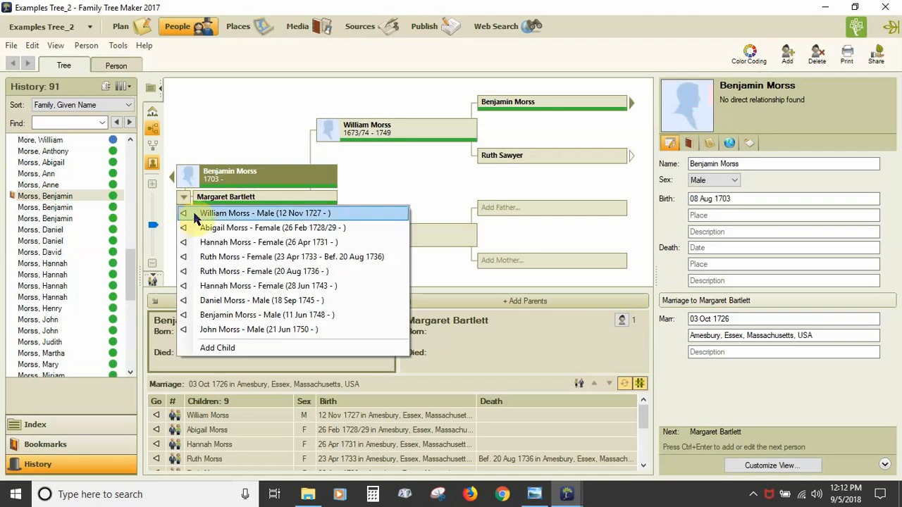
left_click(195, 215)
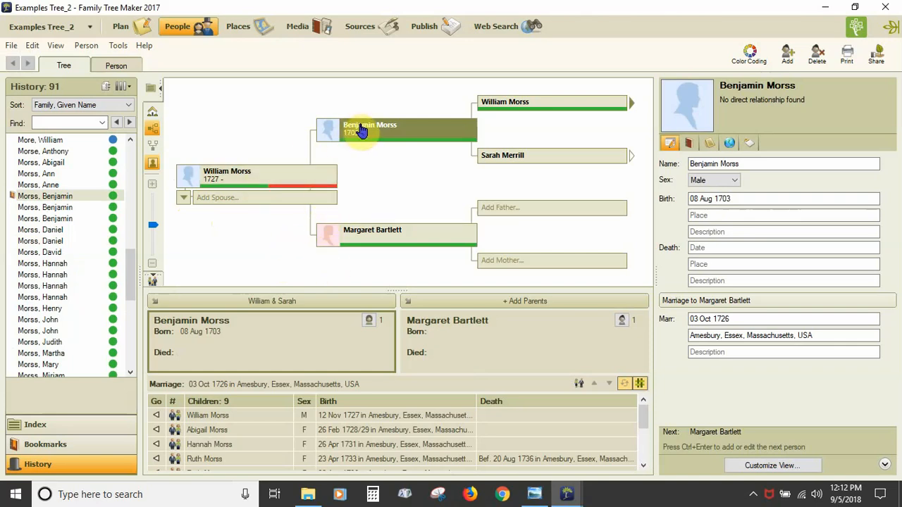
Select the son's father in the pedigree, and open the entry form for his mother's father and cancel it.
mouse_move(359, 131)
left_click(516, 214)
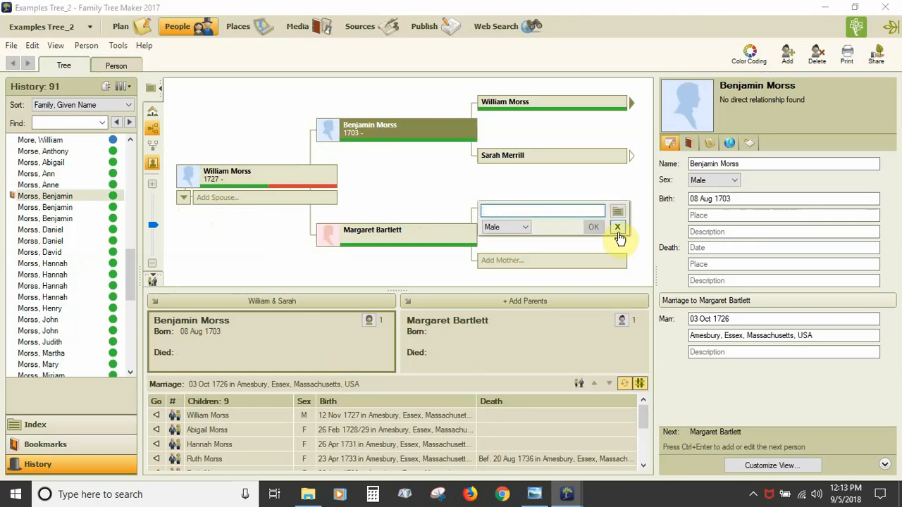
left_click(618, 229)
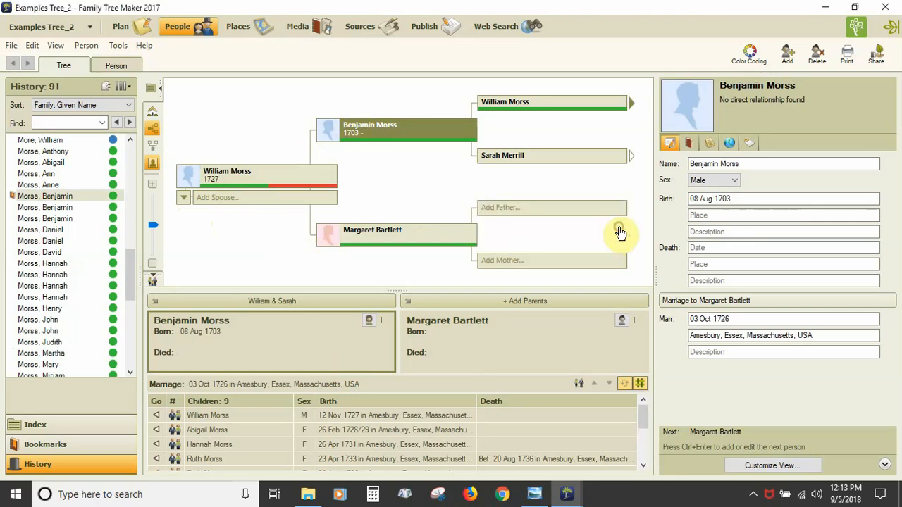
Select the son at the root of the pedigree and review the commands available for him without applying any.
left_click(238, 176)
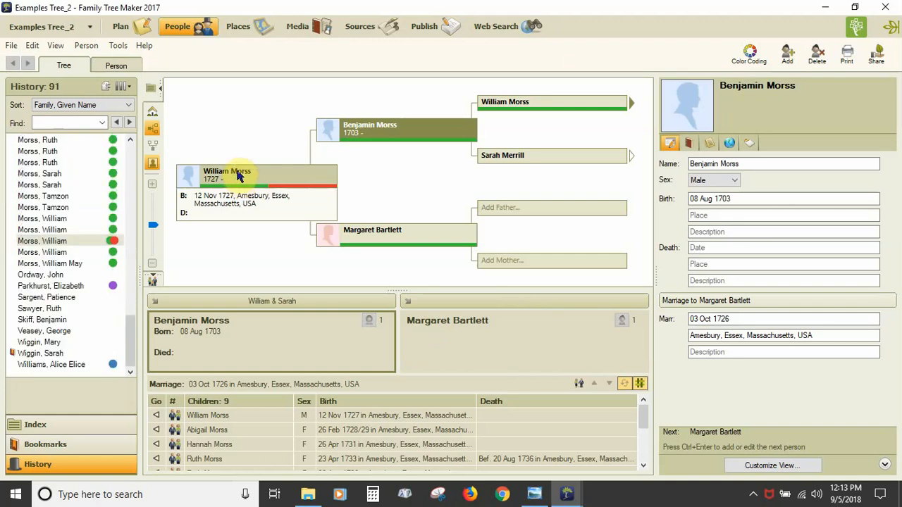
right_click(237, 176)
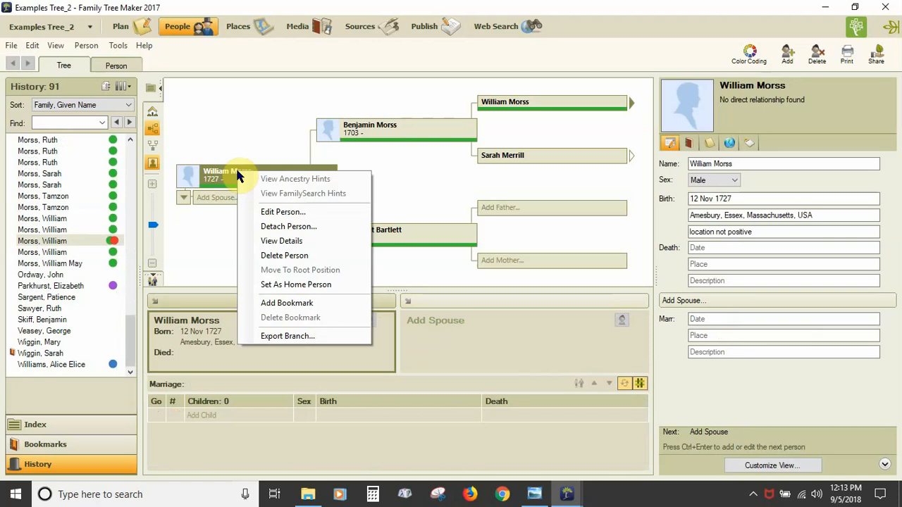
left_click(202, 271)
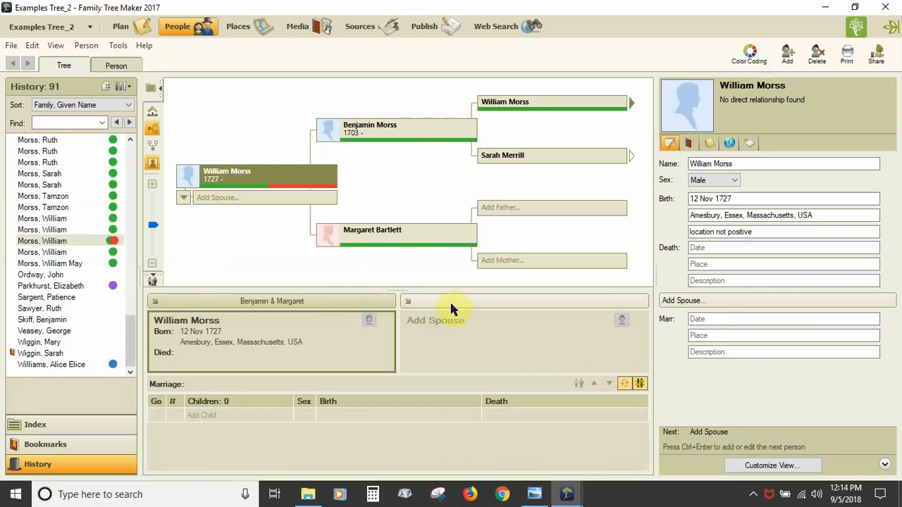
Switch to the window with the ExampleTree_02 tree.
left_click(568, 495)
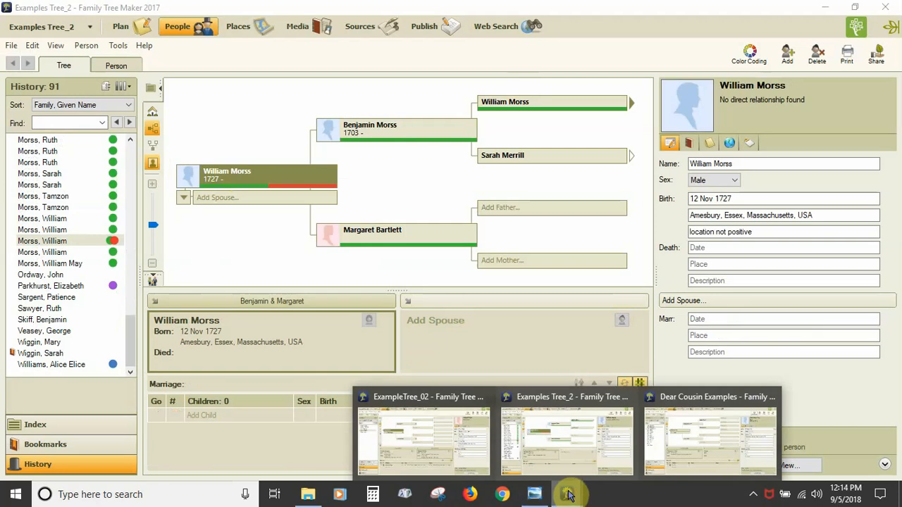
left_click(442, 444)
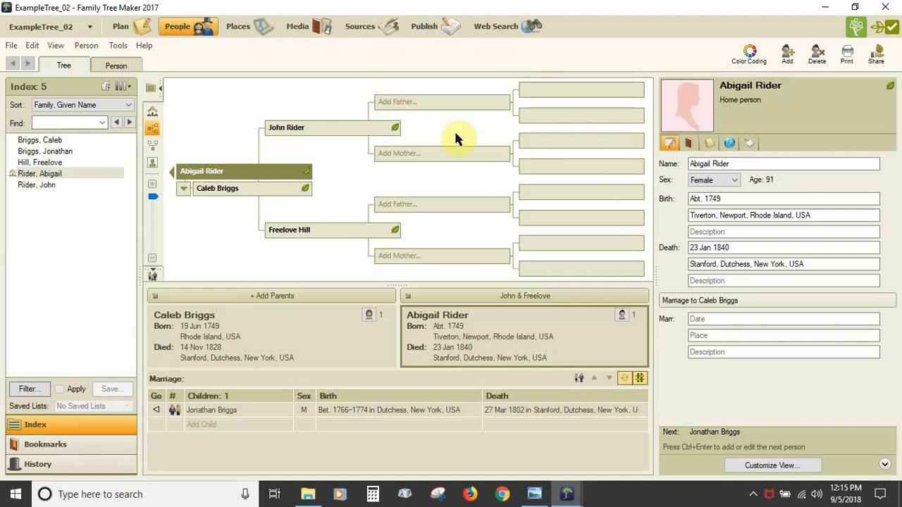
Switch the tree chart to the family view and back to the pedigree view.
left_click(151, 145)
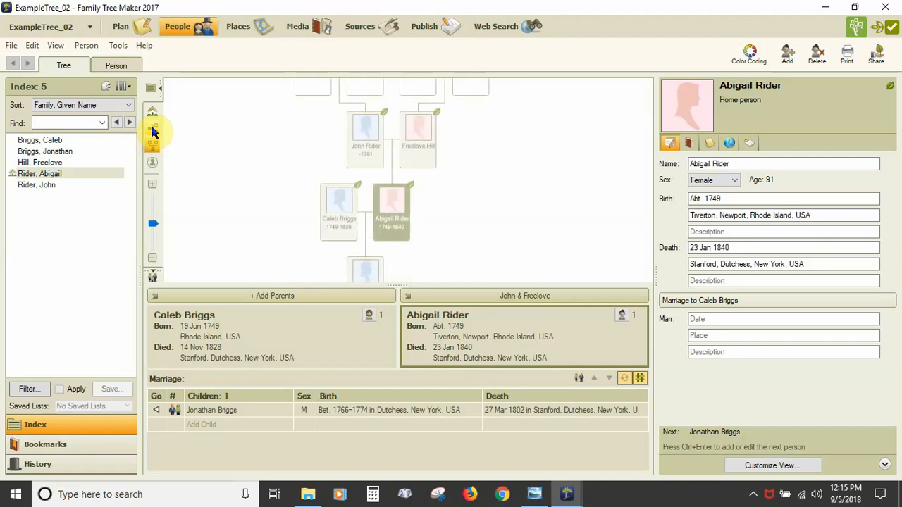
left_click(151, 130)
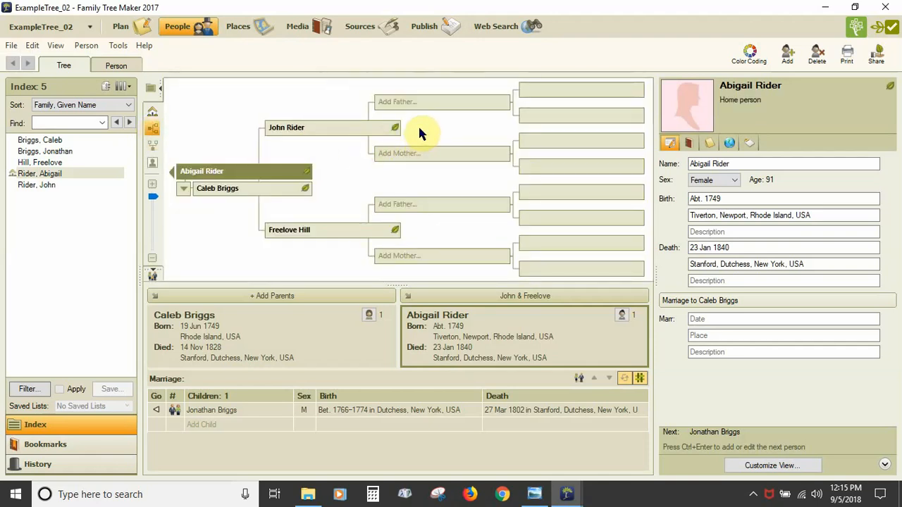
Examine the Ancestry hints for the home person's father and the FamilySearch options without changing either.
mouse_move(395, 132)
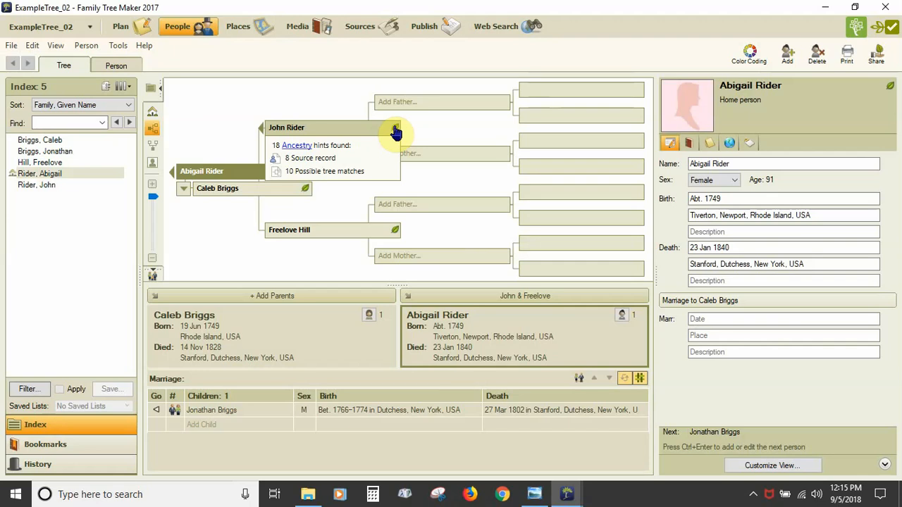
left_click(855, 27)
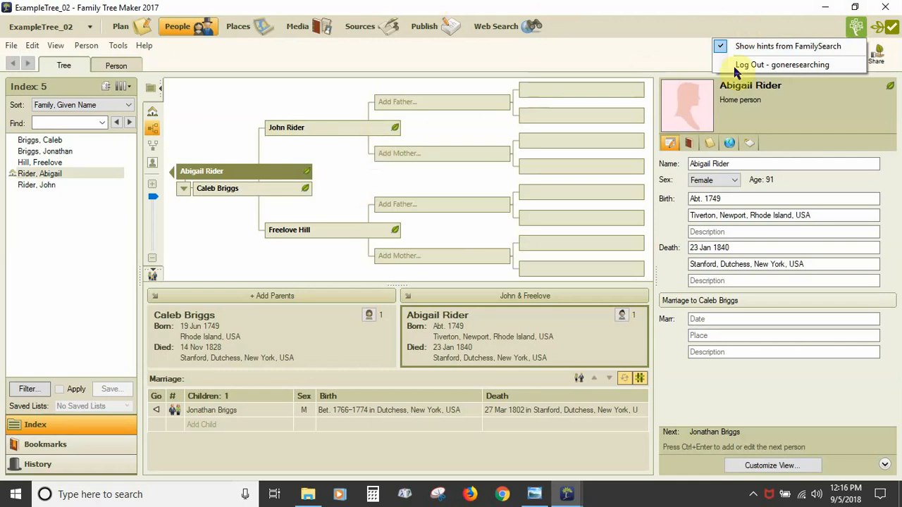
left_click(345, 143)
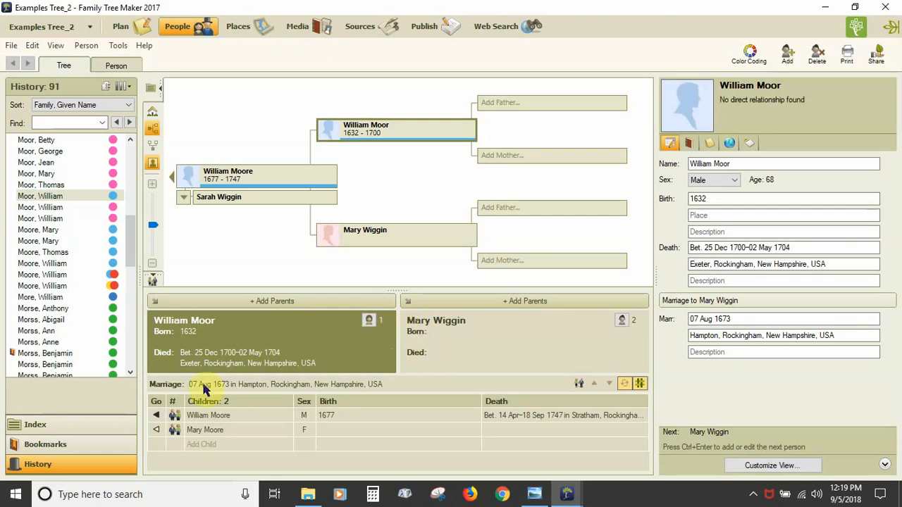
In the Examples Tree_2 tree, show the family of the couple's first listed child, go up to his parents and return to him.
left_click(209, 417)
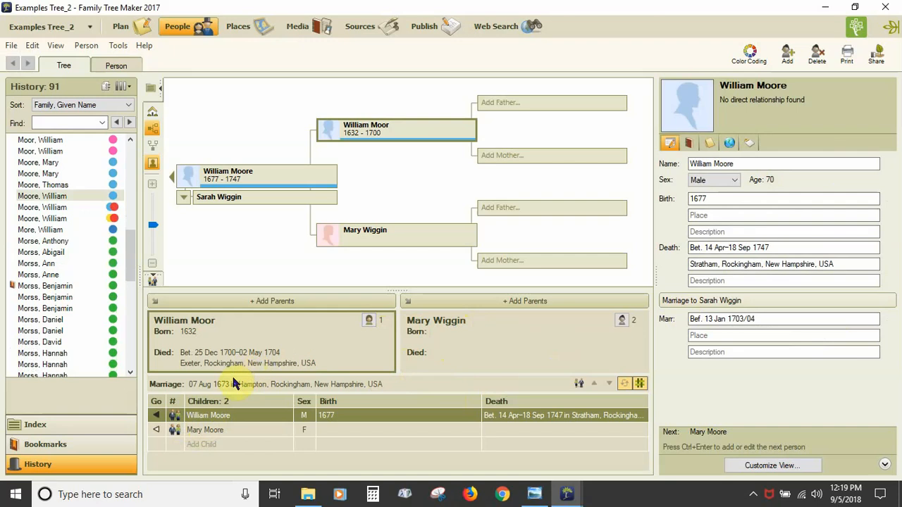
left_click(156, 421)
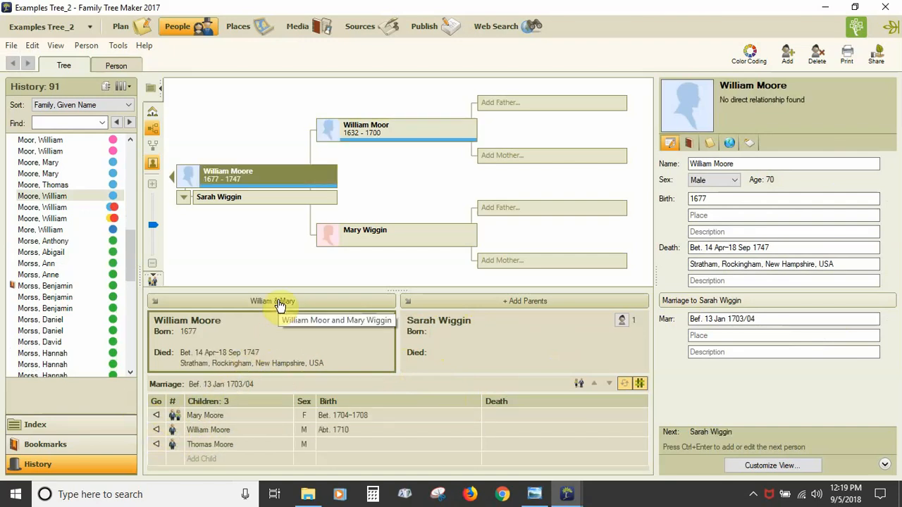
left_click(279, 301)
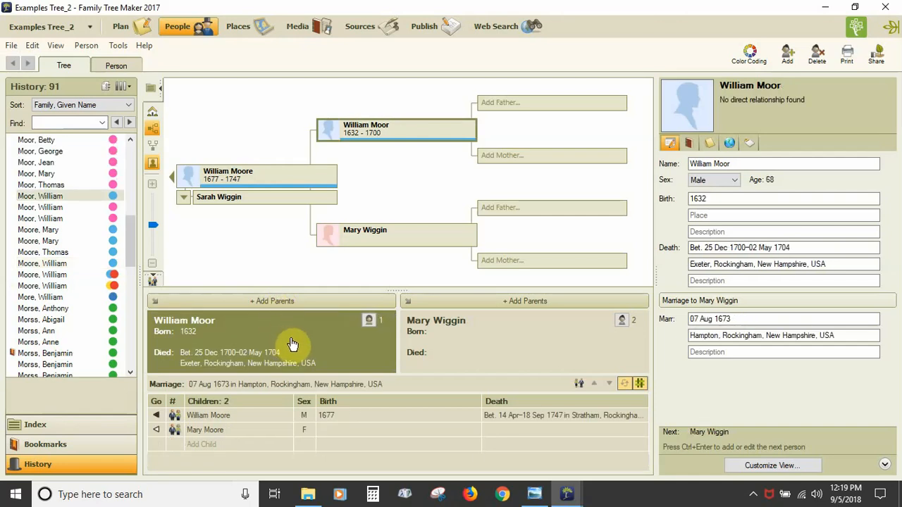
left_click(156, 418)
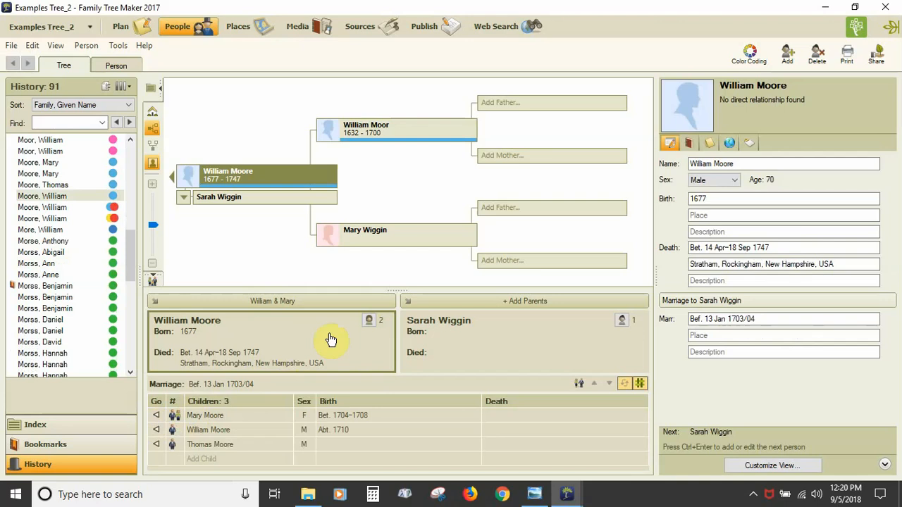
Review the husband's list of spouses and spouse options, and open a new child entry for the couple and cancel it.
left_click(369, 320)
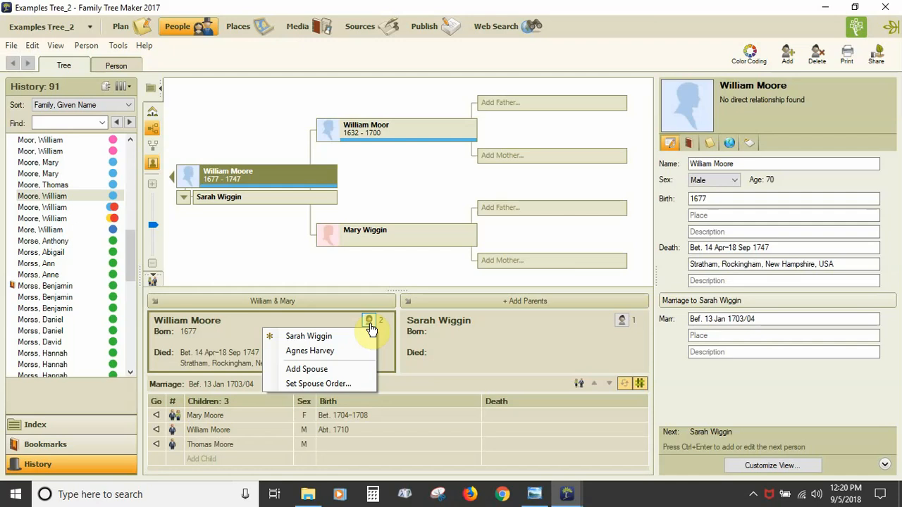
left_click(245, 460)
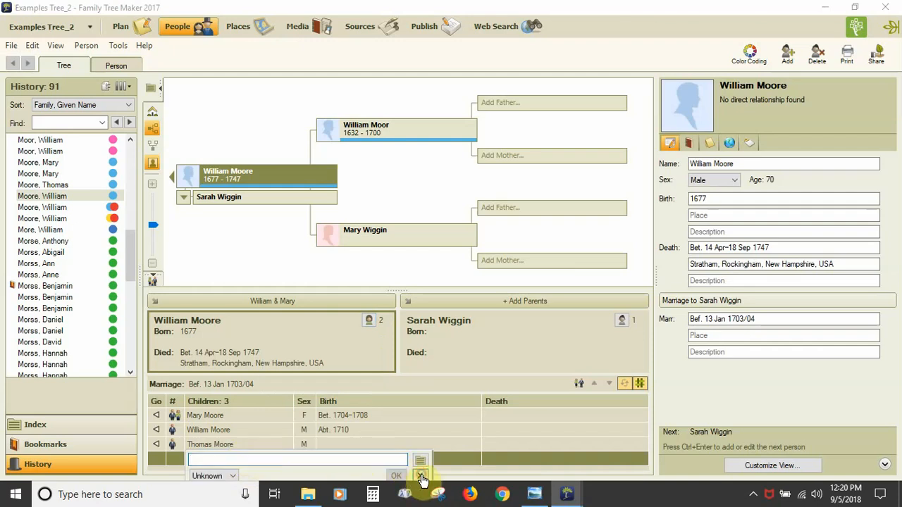
left_click(421, 478)
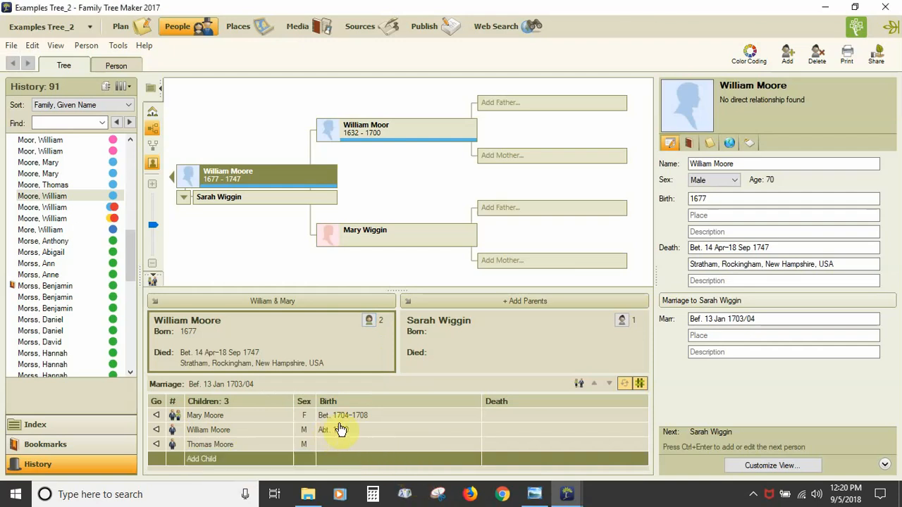
Open and cancel the couple's marriage details, and turn the display of blended families off and back on.
left_click(578, 385)
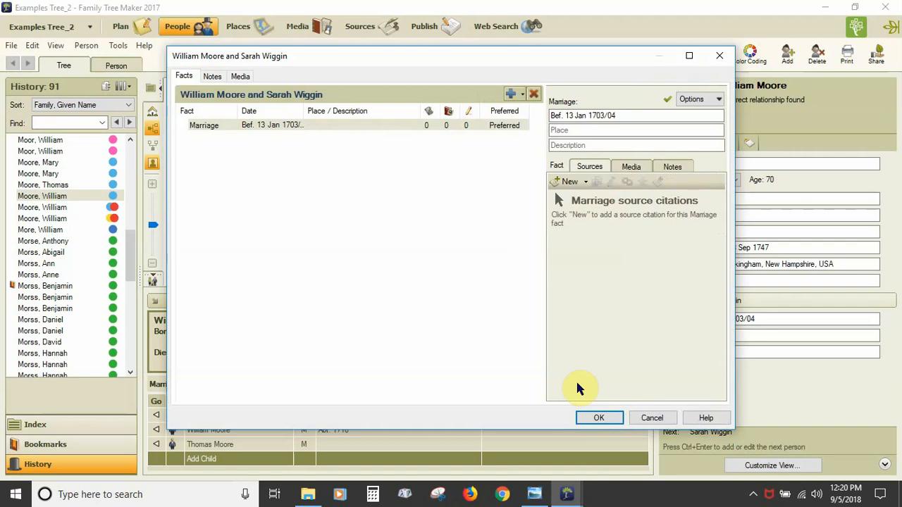
left_click(643, 420)
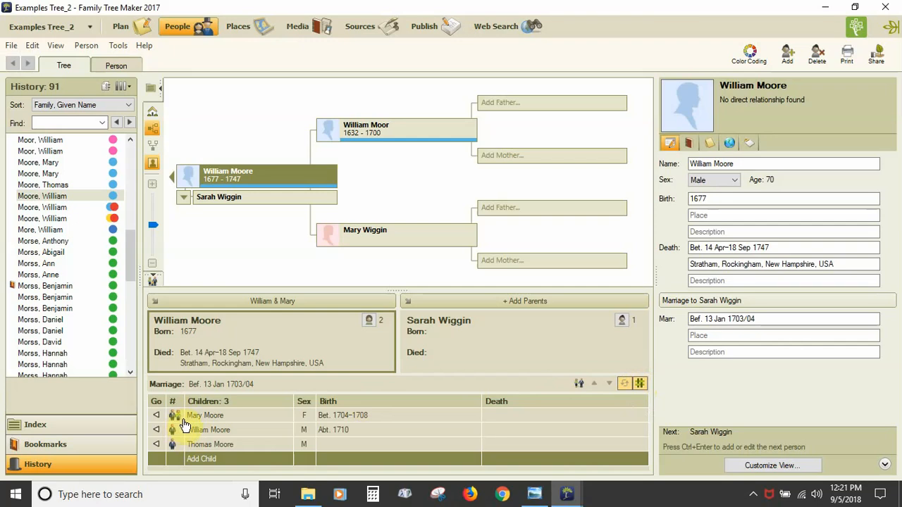
left_click(643, 384)
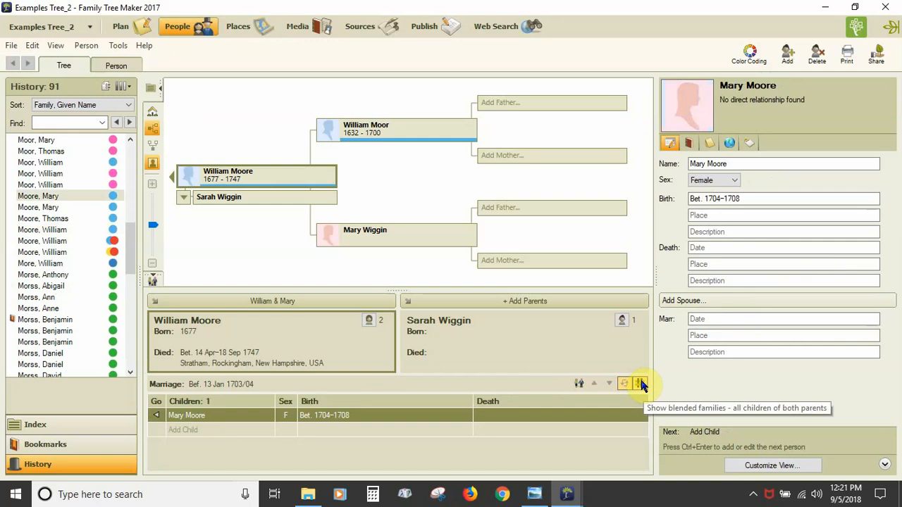
left_click(641, 384)
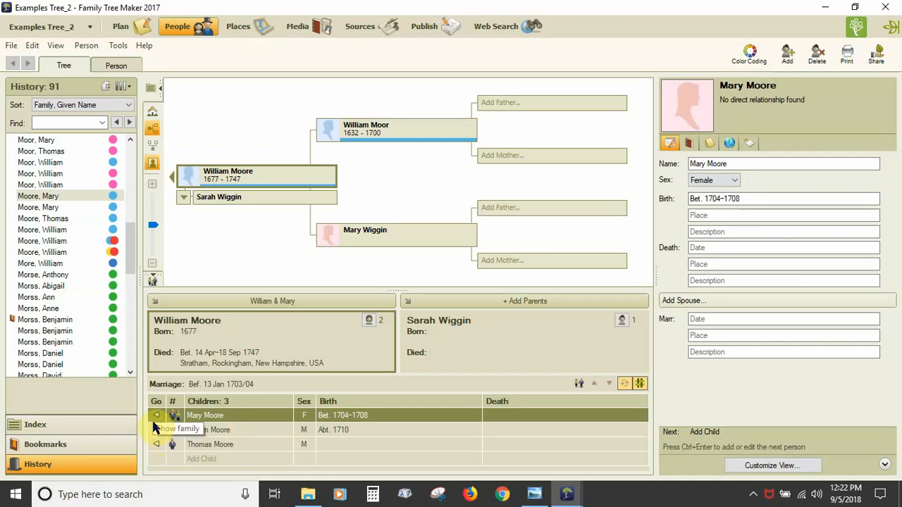
right_click(283, 338)
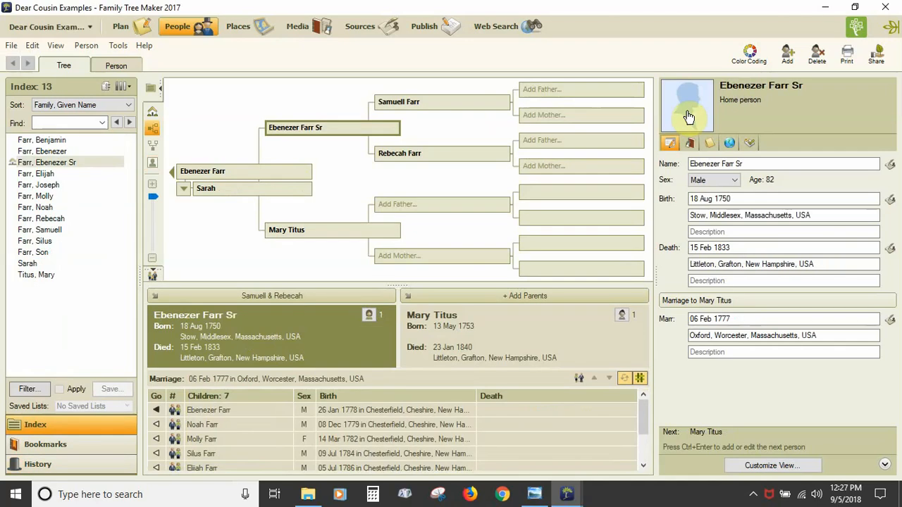
In the Dear Cousin Examples tree, move from the fifth person in the index to his father and on to the father's first listed child.
left_click(43, 186)
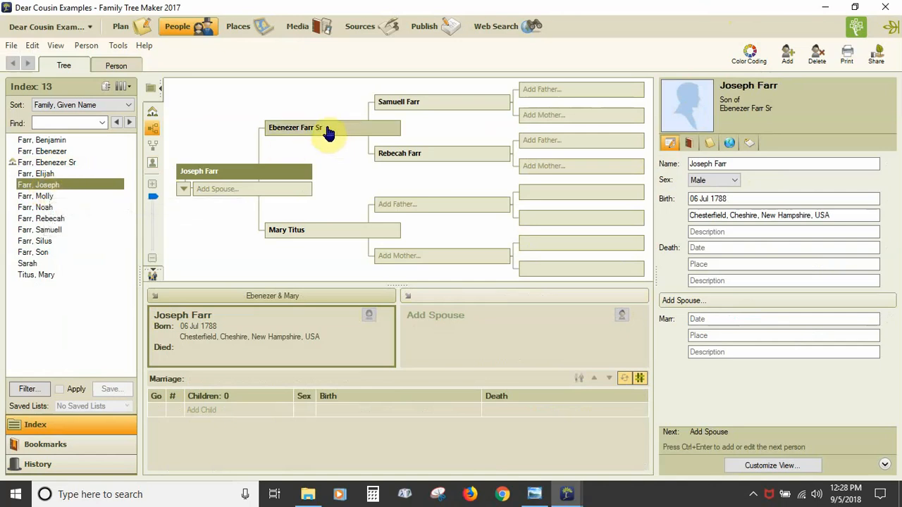
left_click(299, 131)
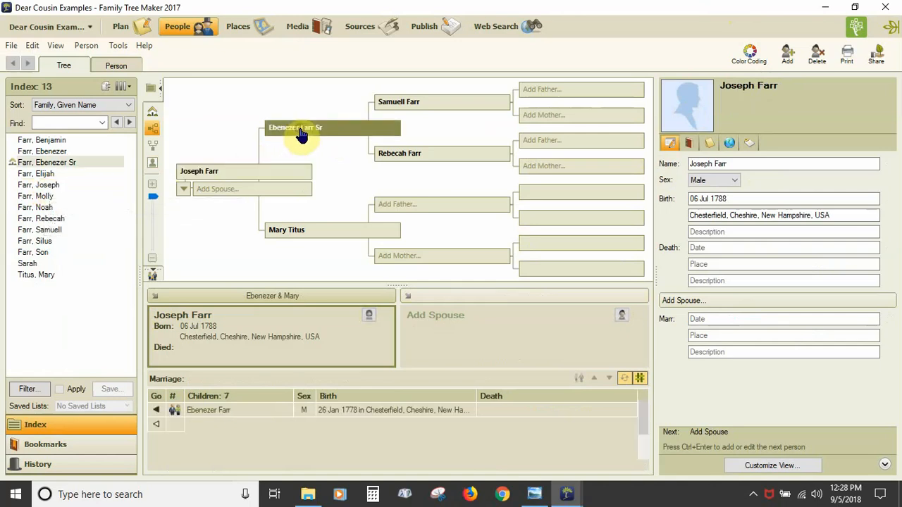
left_click(157, 412)
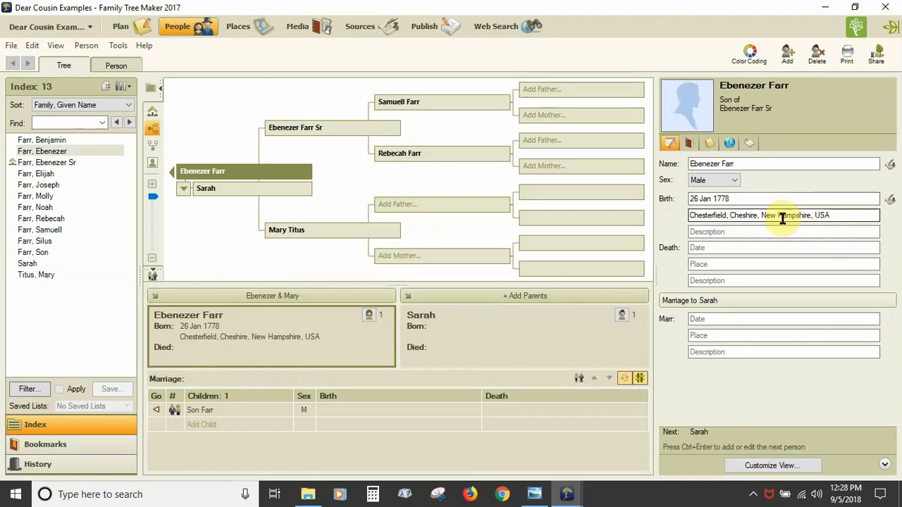
left_click(760, 109)
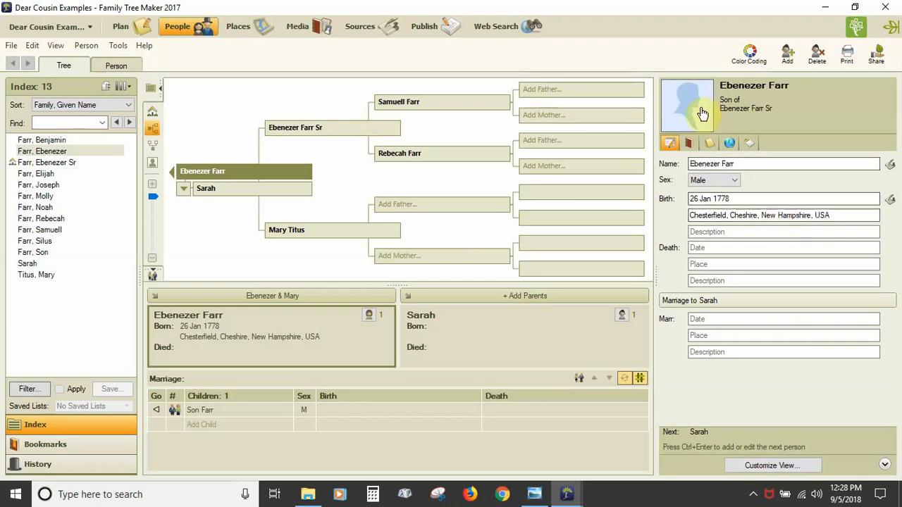
Link the existing 1790 United States media item to the home person as his portrait.
right_click(689, 107)
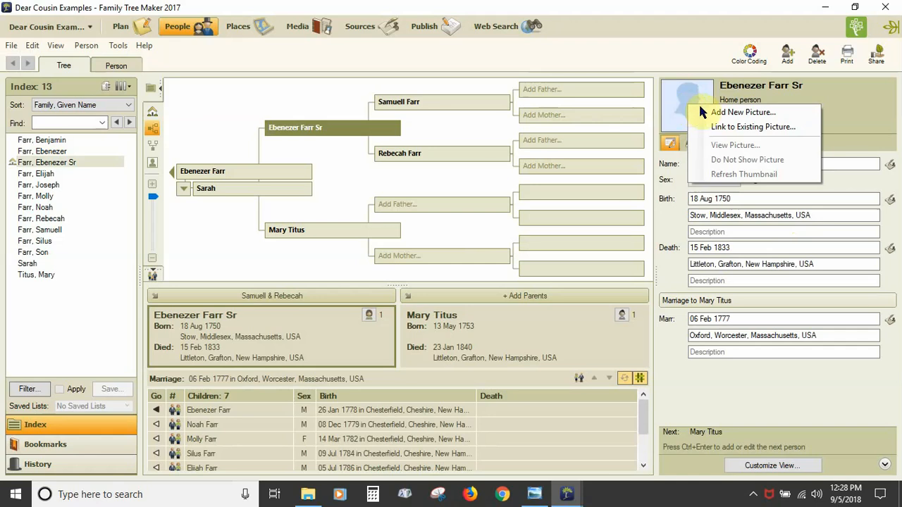
left_click(730, 125)
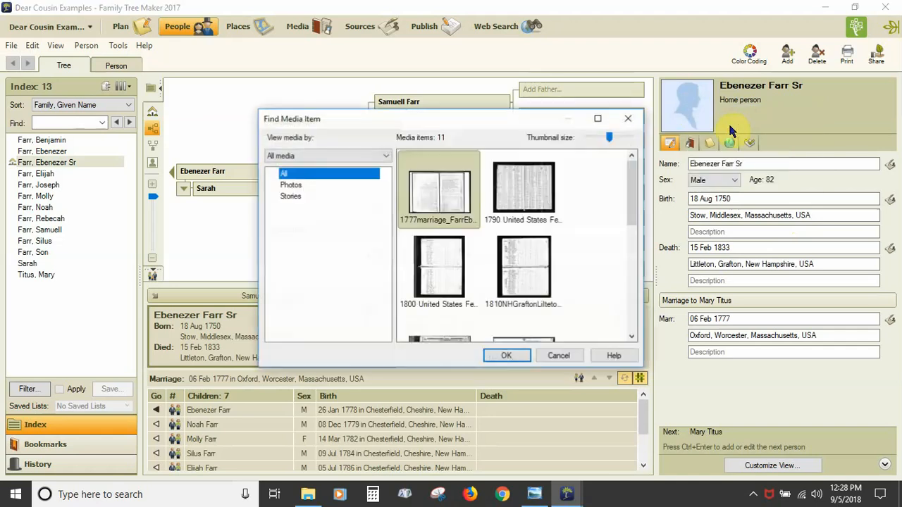
left_click(529, 192)
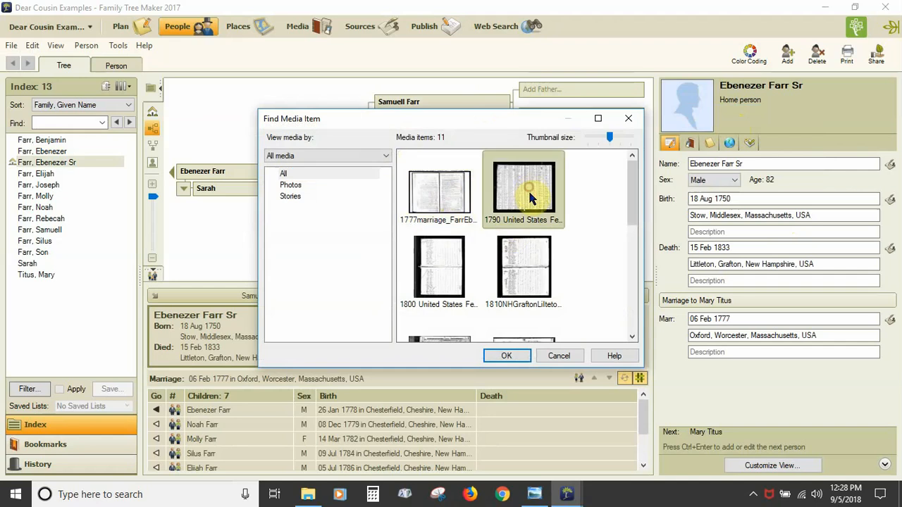
left_click(506, 353)
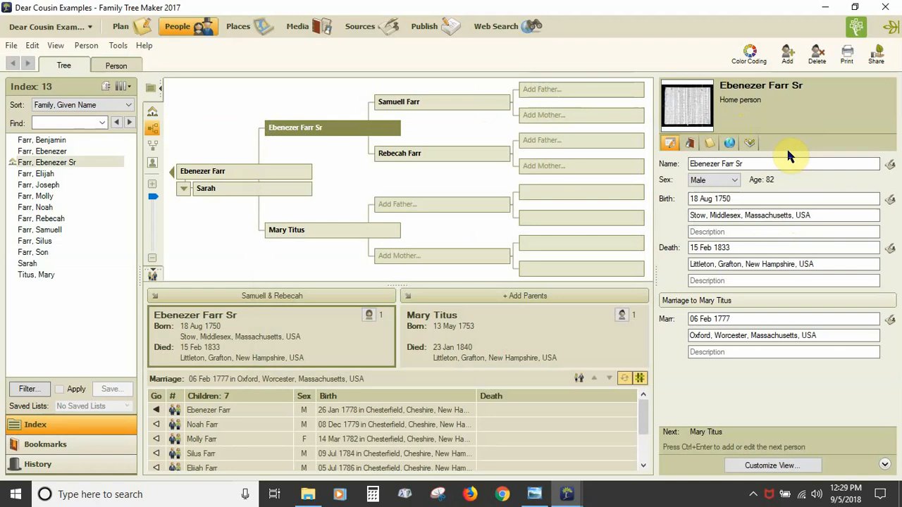
Review the portrait commands and the home person commands for the selected man without applying any.
right_click(698, 108)
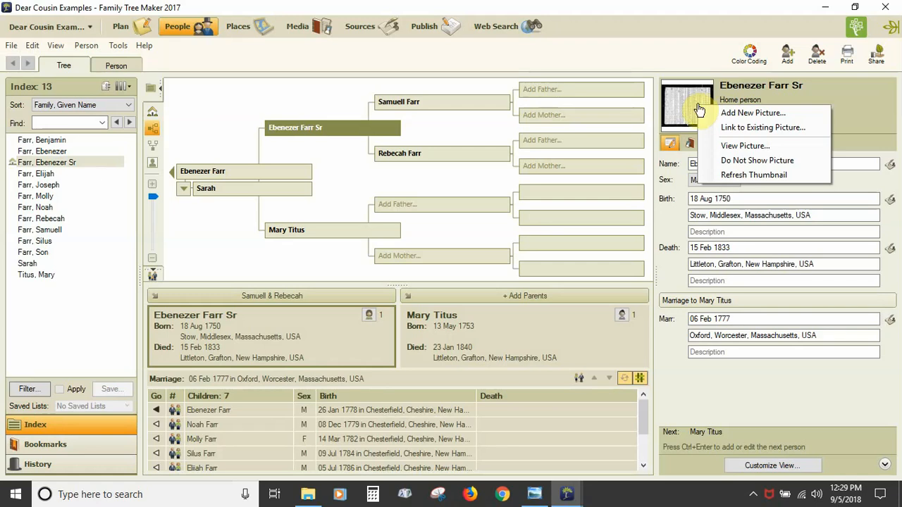
left_click(853, 94)
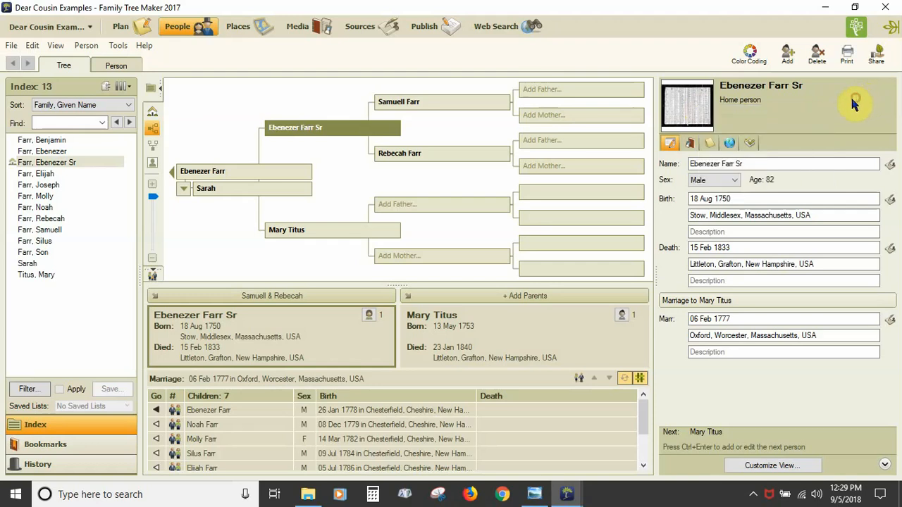
right_click(754, 103)
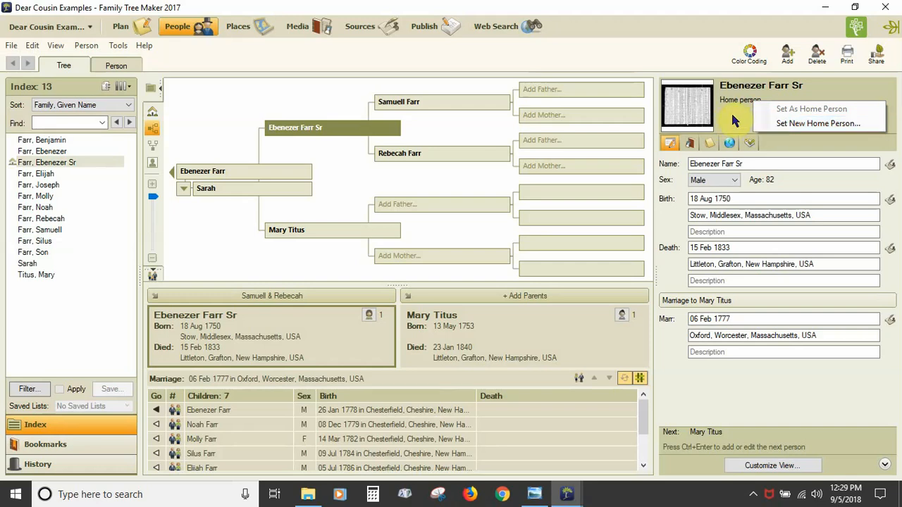
left_click(732, 116)
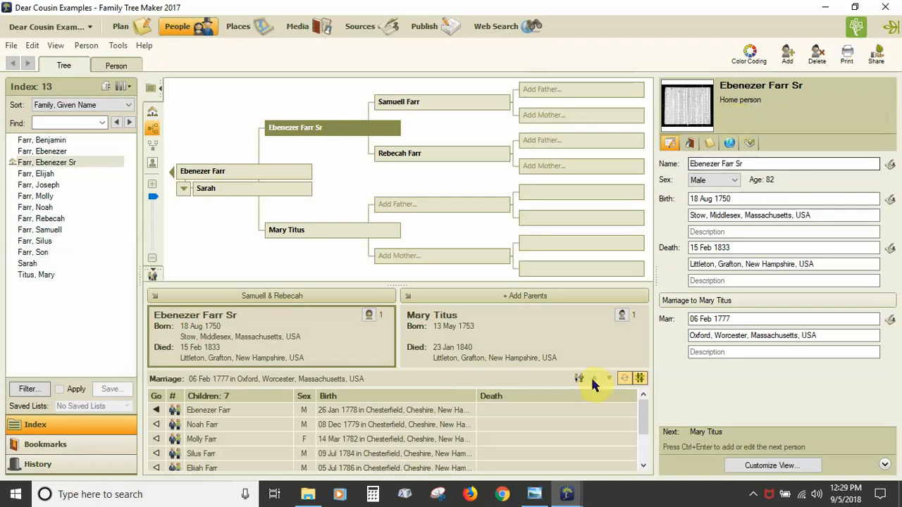
Switch to the window with the ExampleTree_02 tree and check the hint indicator in the details of the home person's father.
mouse_move(564, 495)
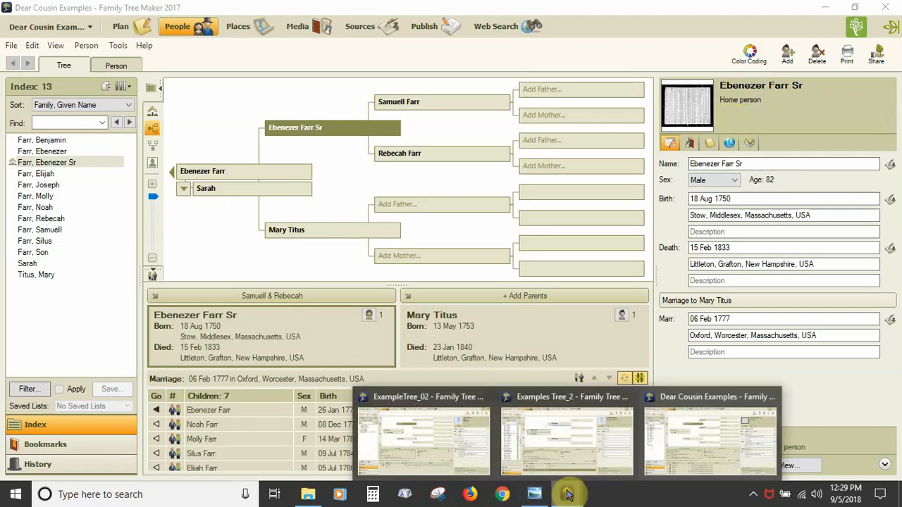
left_click(468, 452)
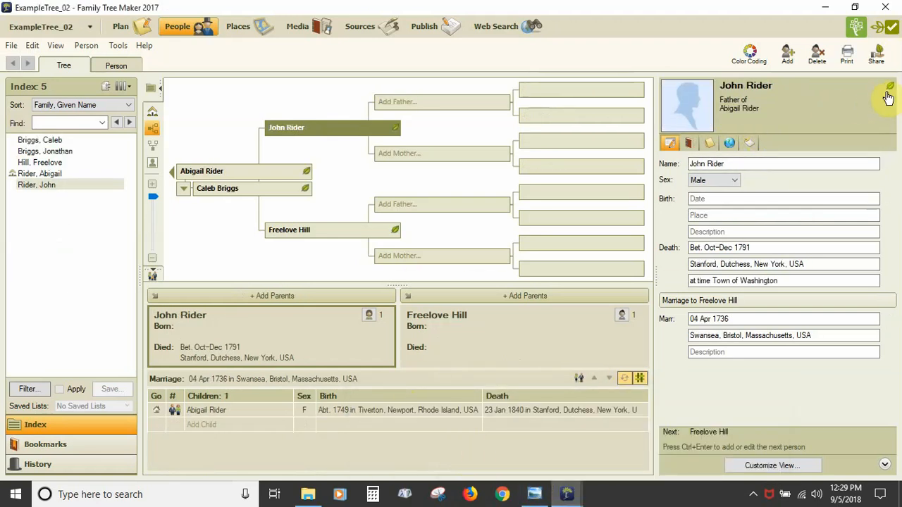
mouse_move(885, 98)
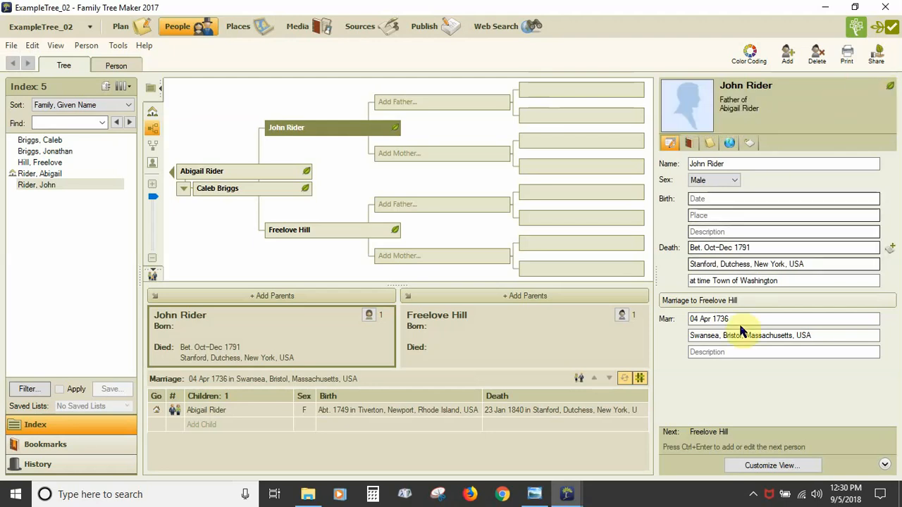
Bring up the window with the Examples Tree_2 tree and finish on the window with the Dear Cousin Examples tree.
mouse_move(564, 478)
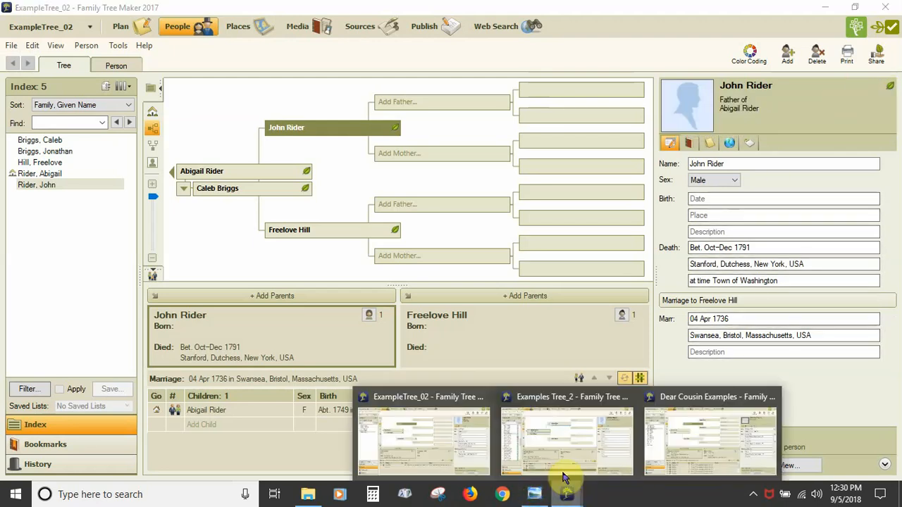
left_click(563, 448)
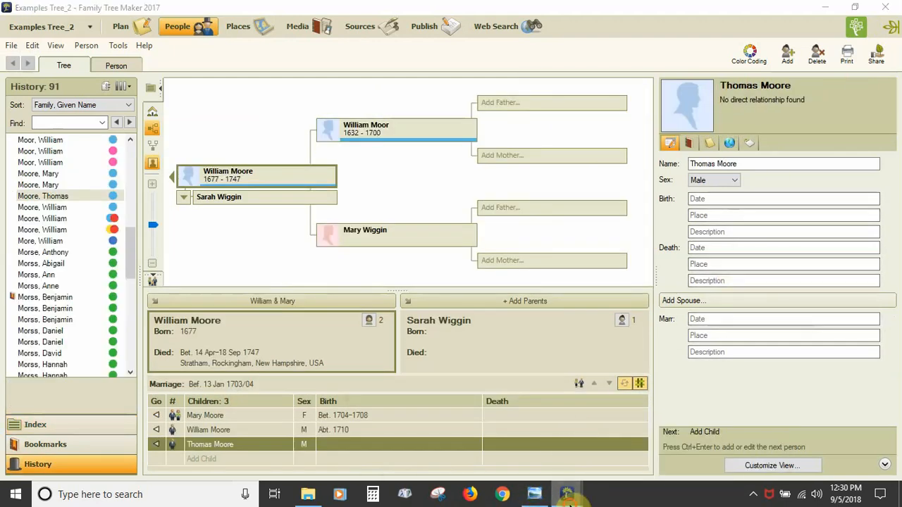
mouse_move(570, 495)
left_click(659, 442)
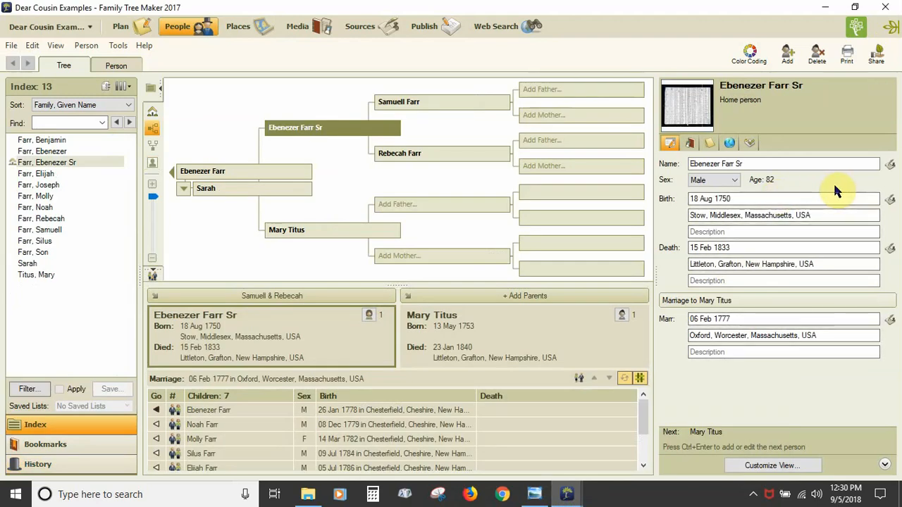
Review the home person's media, notes, web links and tasks, and return to the person's facts.
left_click(692, 144)
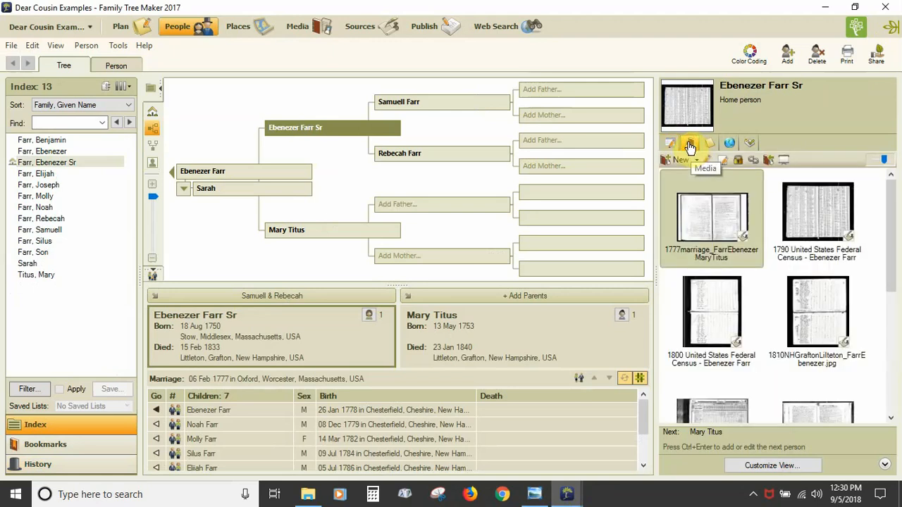
left_click(708, 145)
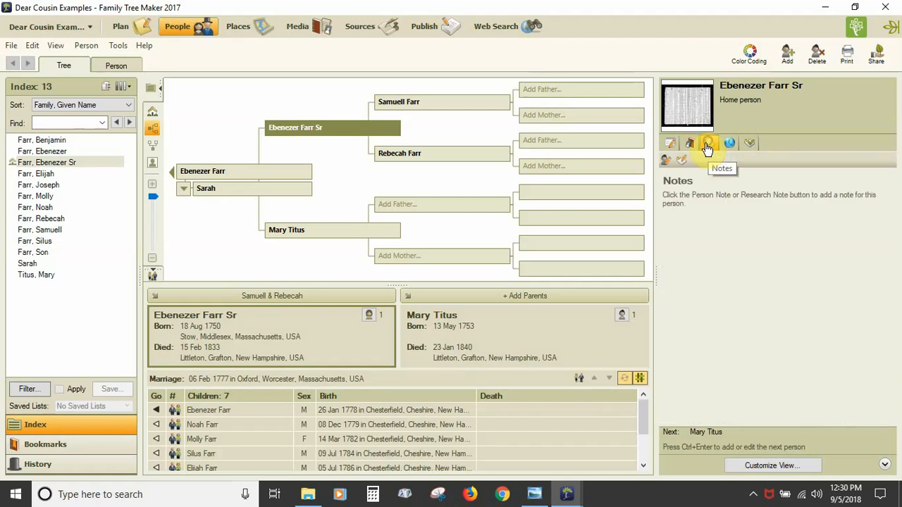
left_click(727, 146)
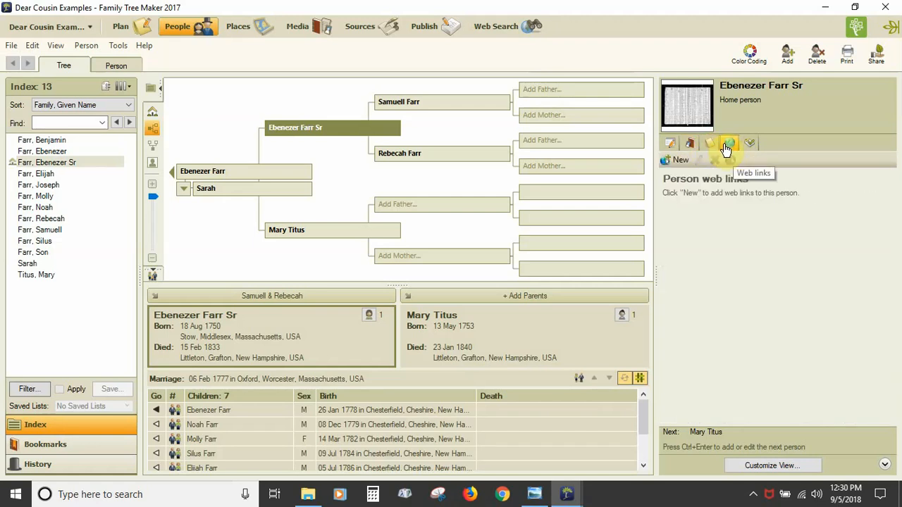
left_click(748, 146)
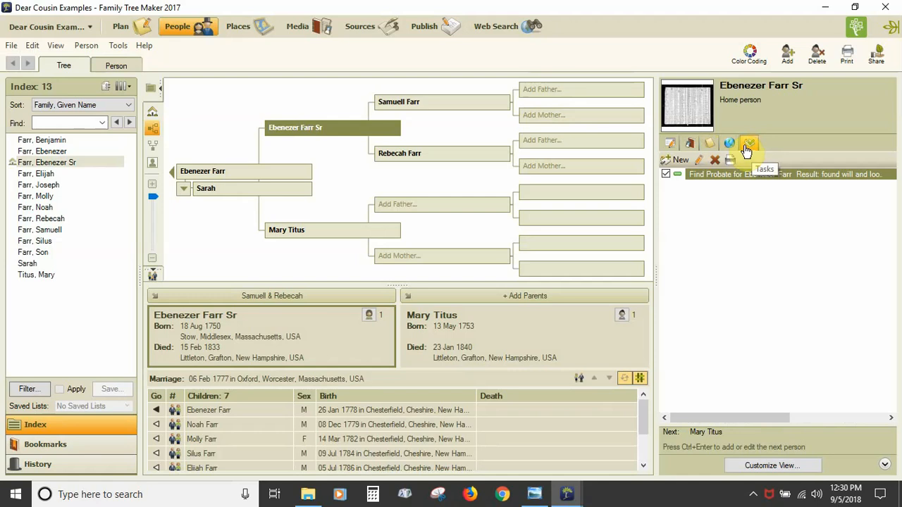
left_click(668, 145)
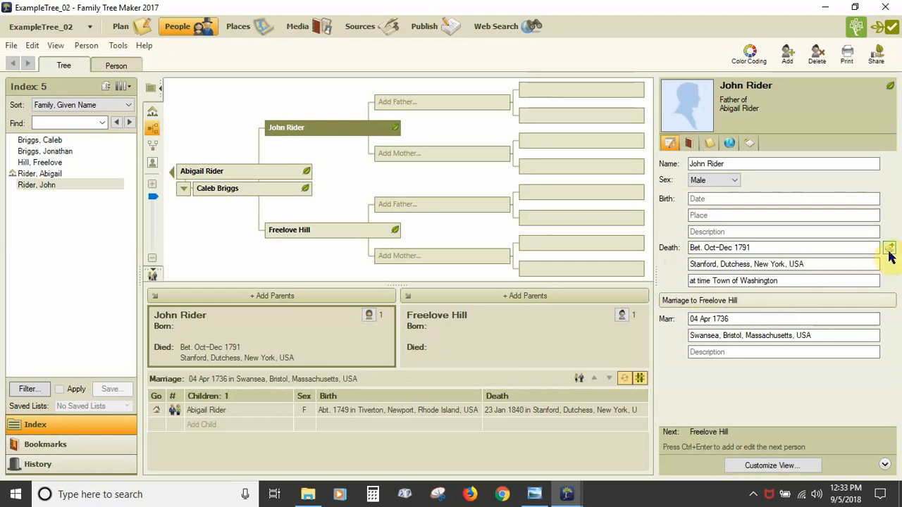
View the Date Calculator for the death date of the home person's father in ExampleTree_02 and close it without calculating.
left_click(771, 245)
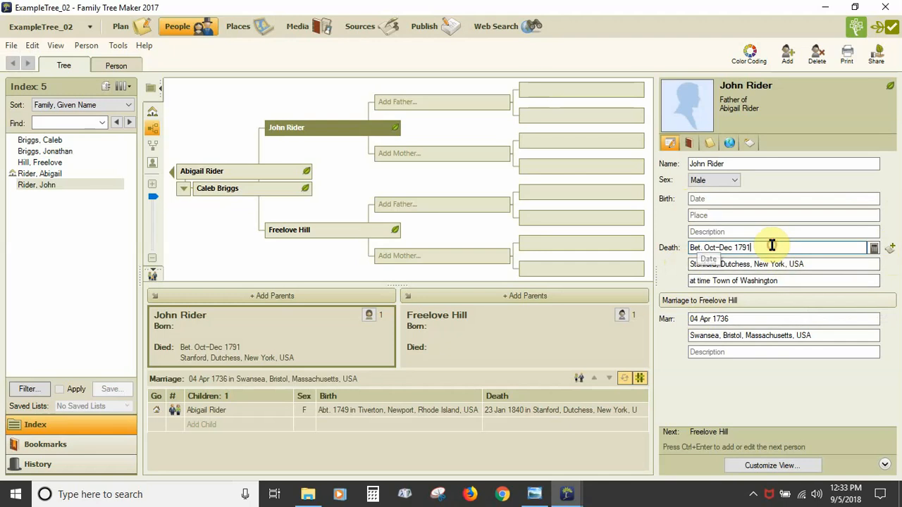
left_click(874, 250)
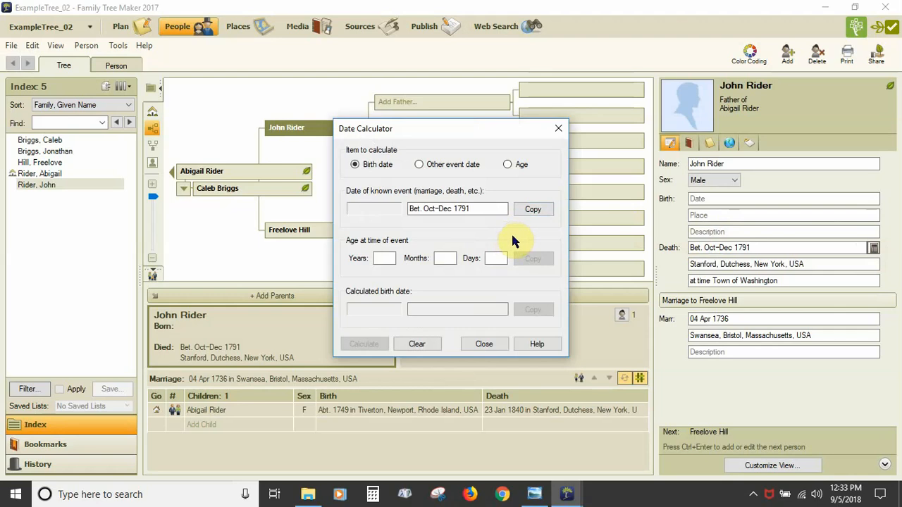
left_click(484, 344)
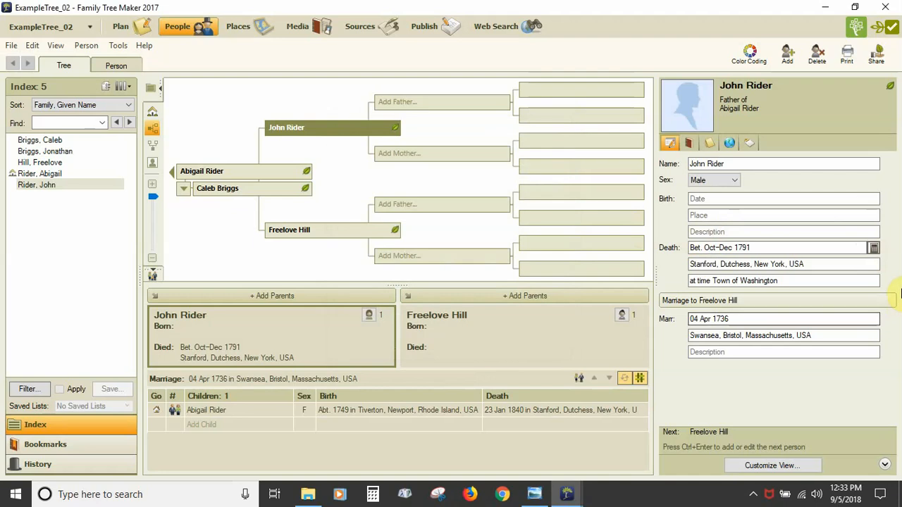
View the given names, surname and suffix fields in the father's name editor and cancel it.
left_click(760, 164)
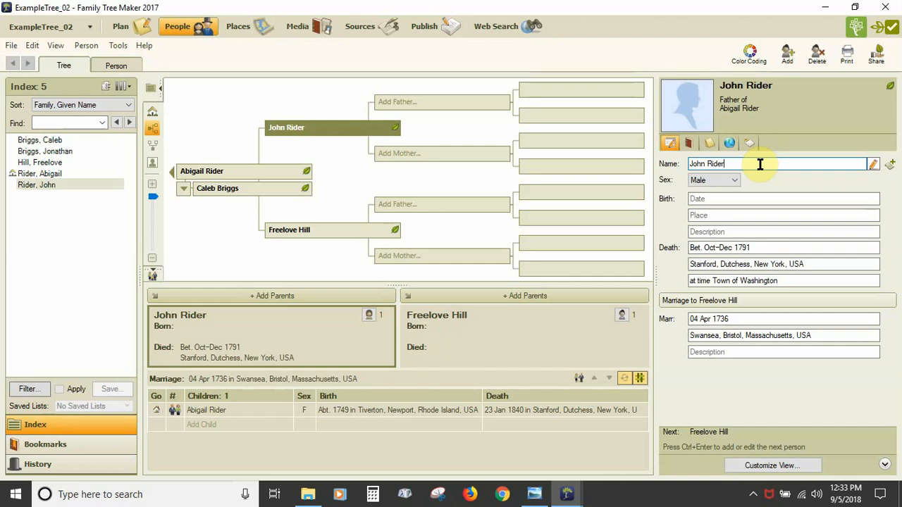
left_click(872, 164)
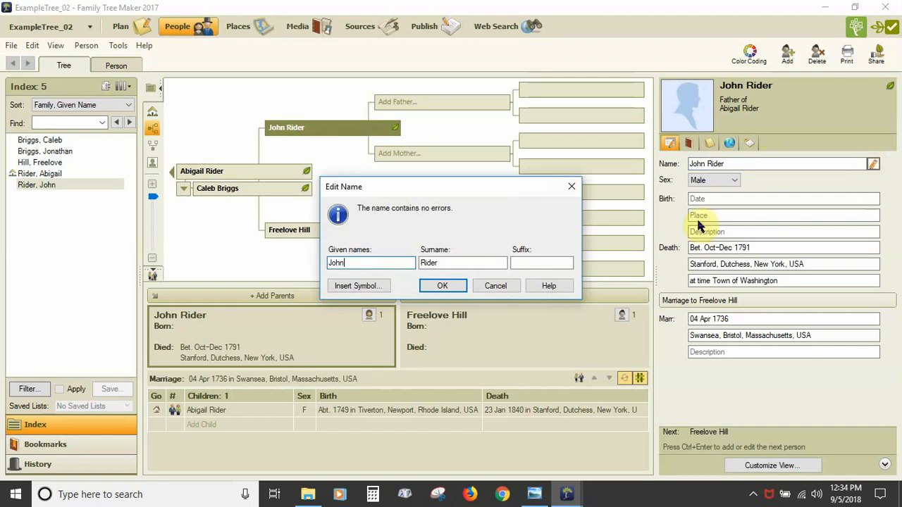
left_click(496, 285)
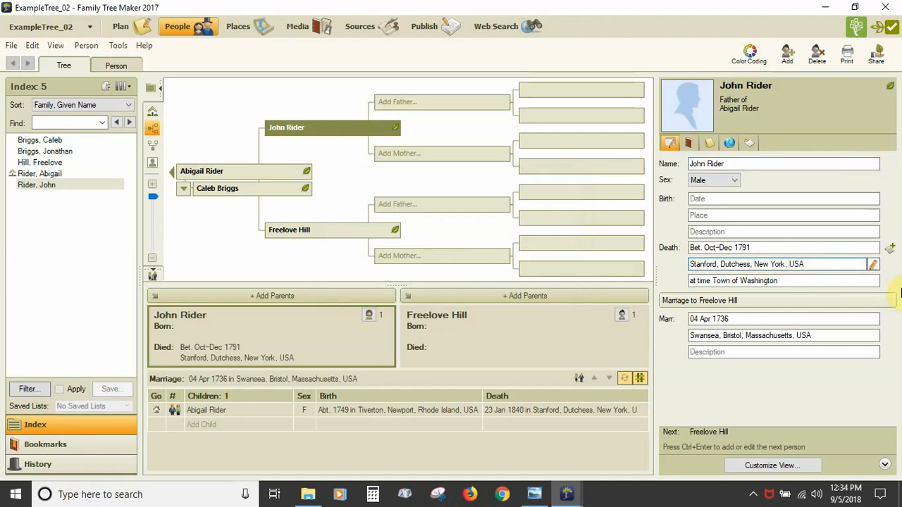
Review the suggested place names for the father's death place without replacing it, and check the death description field.
left_click(864, 268)
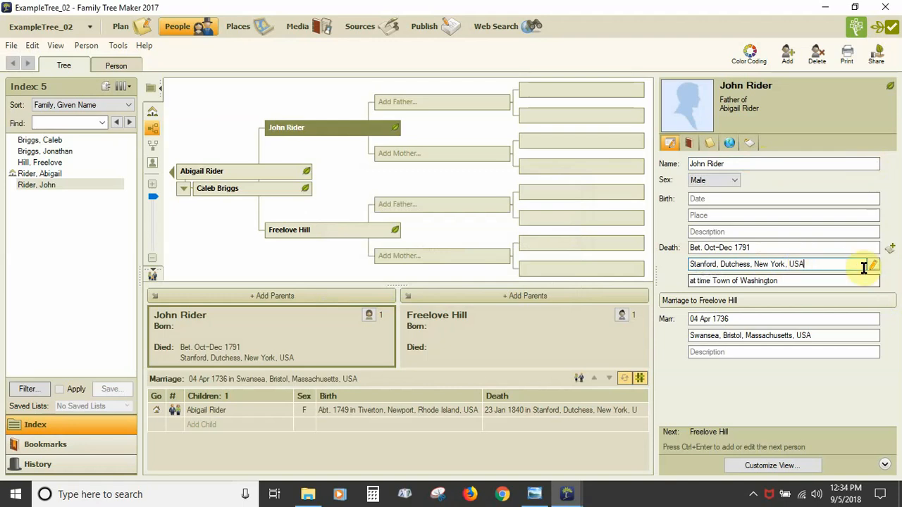
left_click(818, 266)
left_click(872, 265)
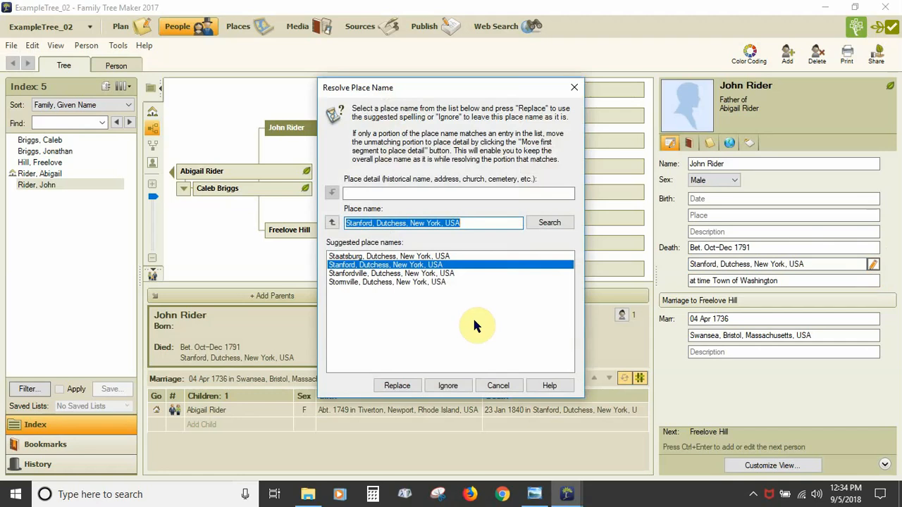
left_click(498, 385)
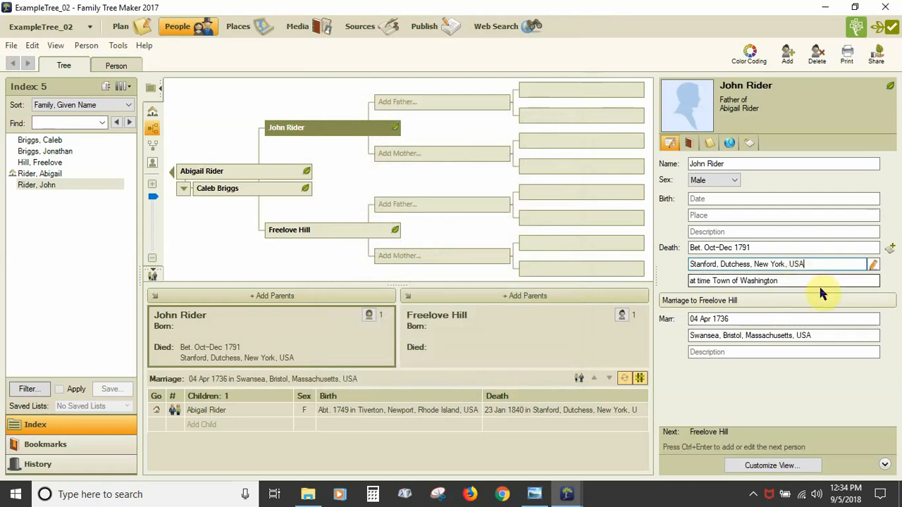
left_click(799, 281)
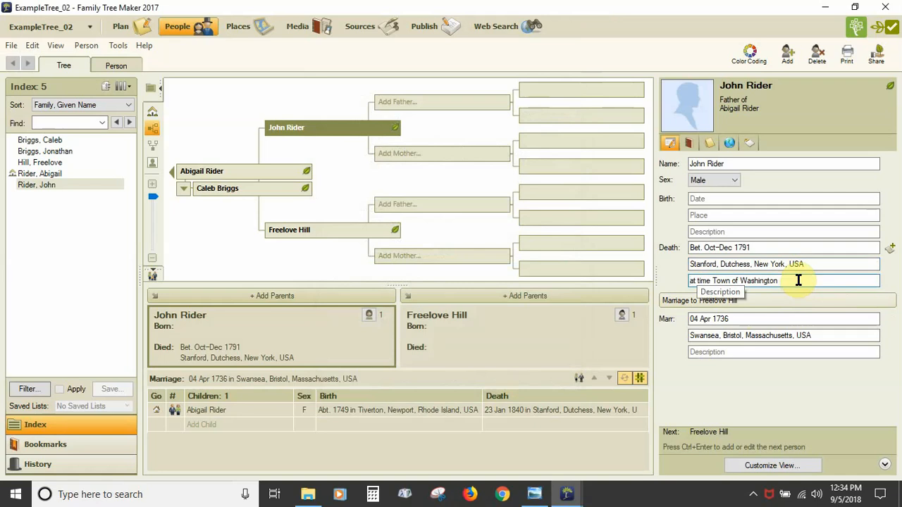
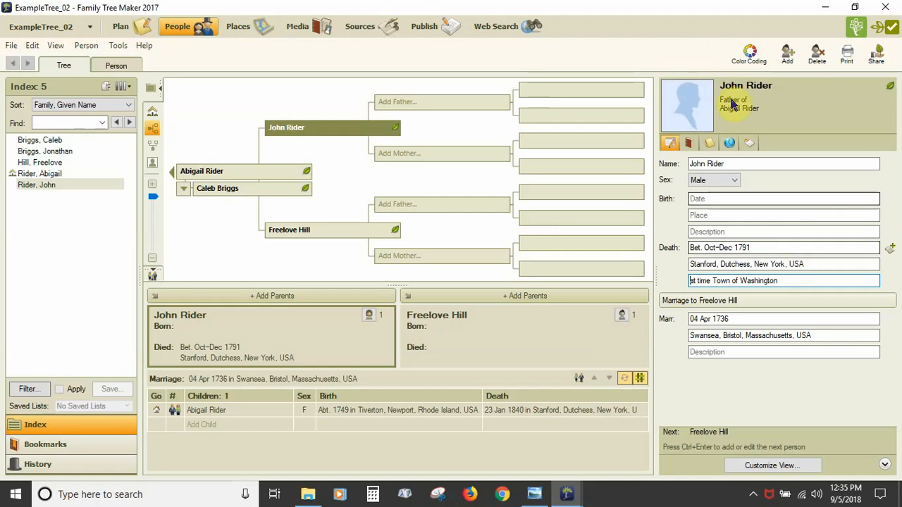
left_click(826, 266)
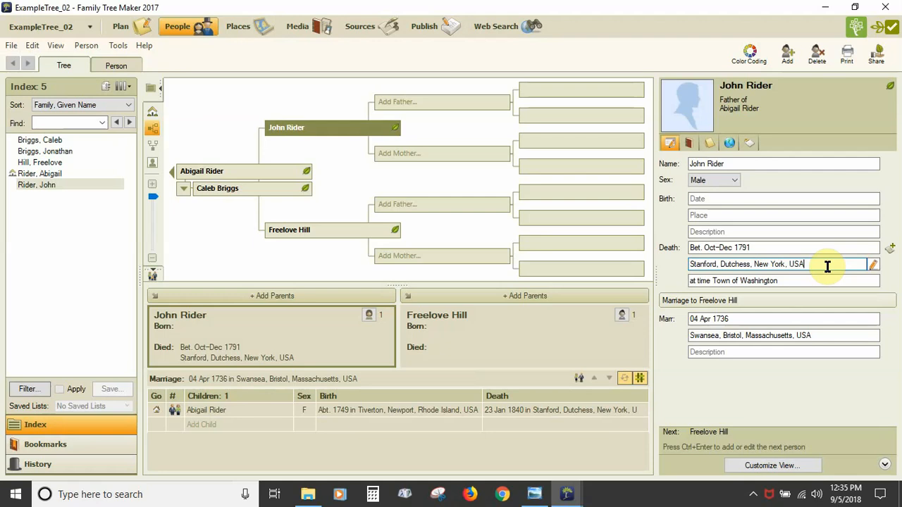
left_click(784, 279)
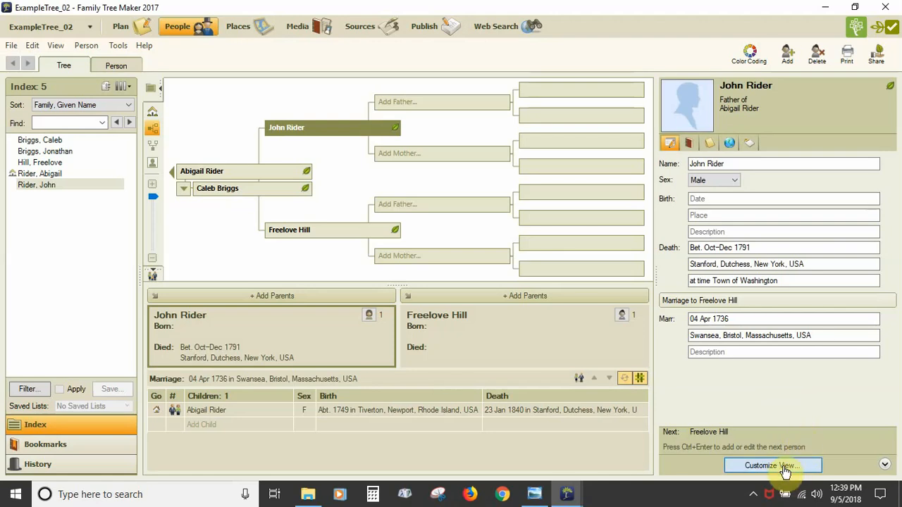
Customize the facts view by adding Baptism and Burial to the selected individual facts.
left_click(785, 470)
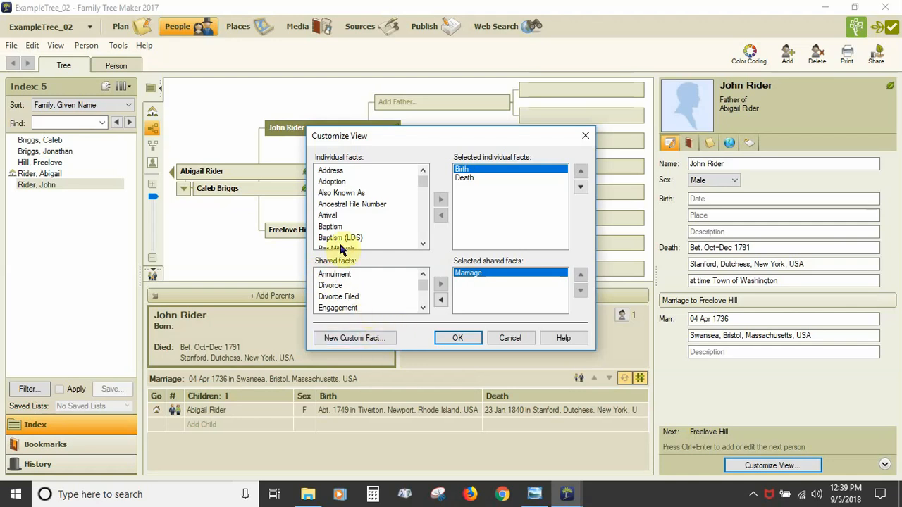
left_click(330, 226)
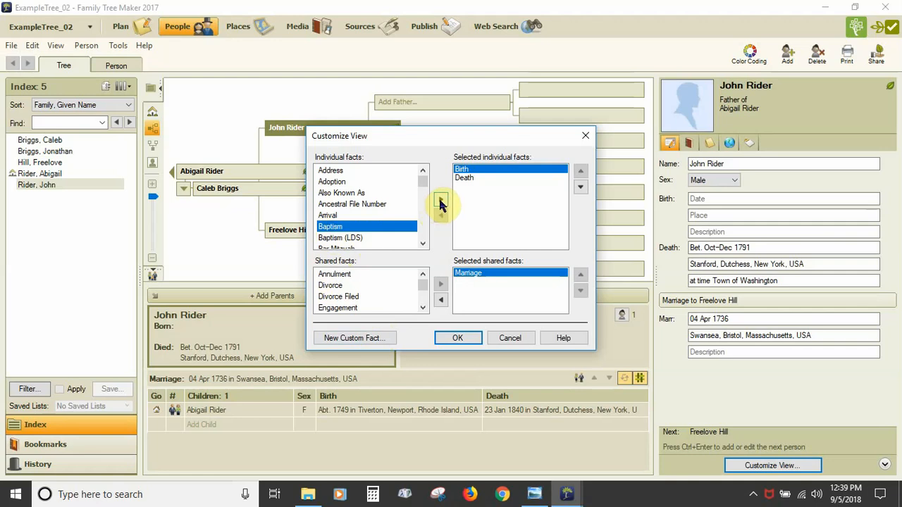
left_click(440, 203)
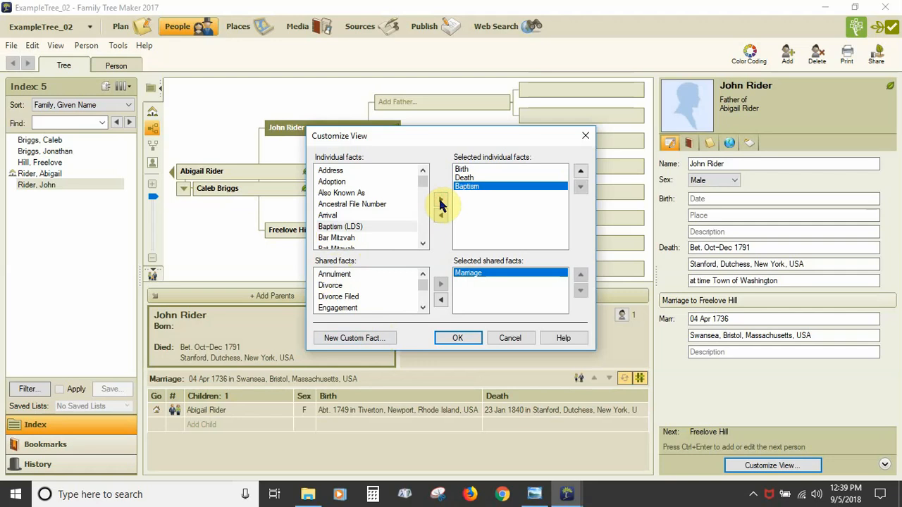
left_click(423, 243)
left_click(423, 243)
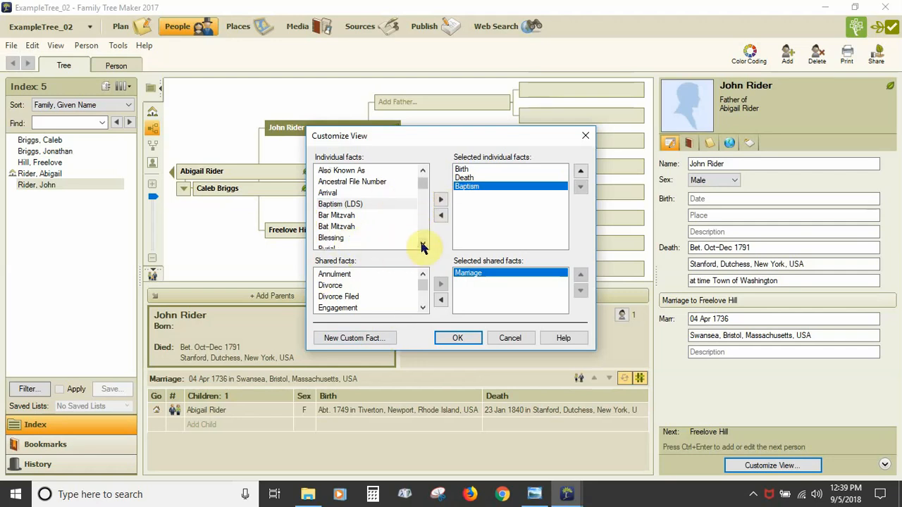
left_click(423, 243)
left_click(331, 238)
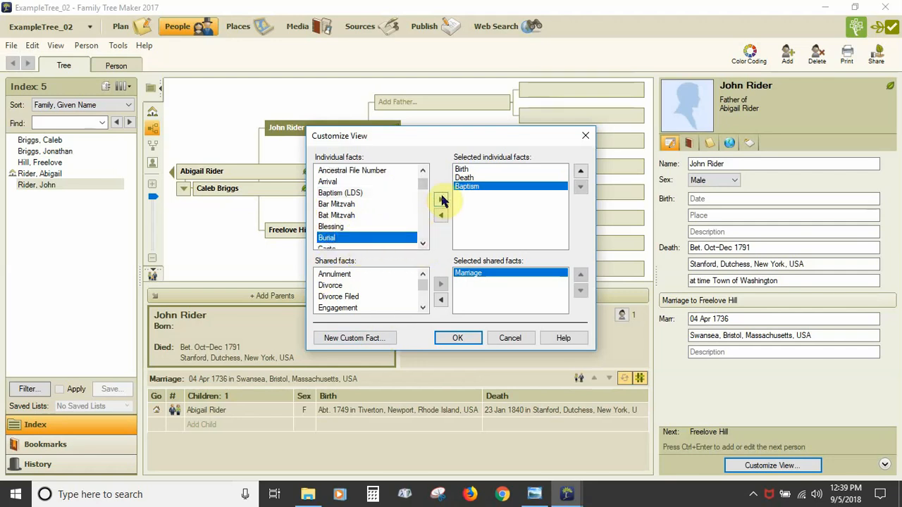
left_click(440, 199)
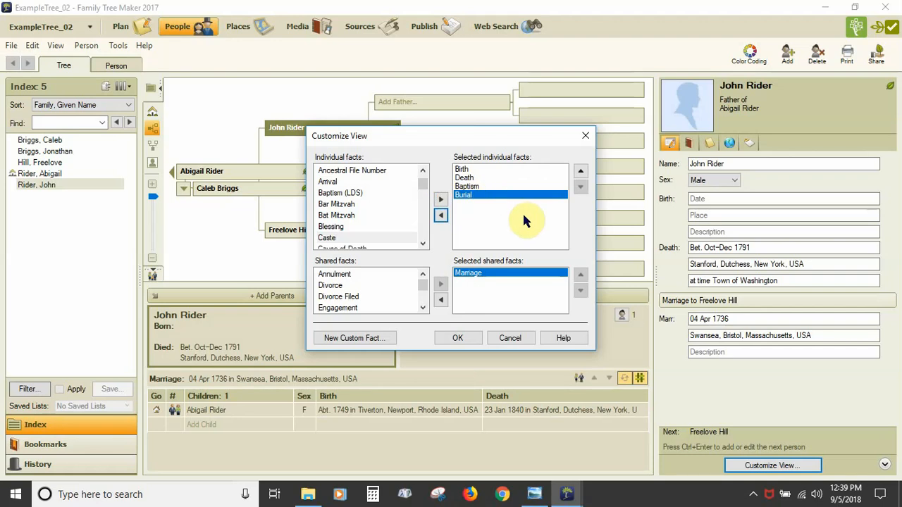
Move Baptism above Death in the selected individual facts and apply the customized view.
left_click(475, 187)
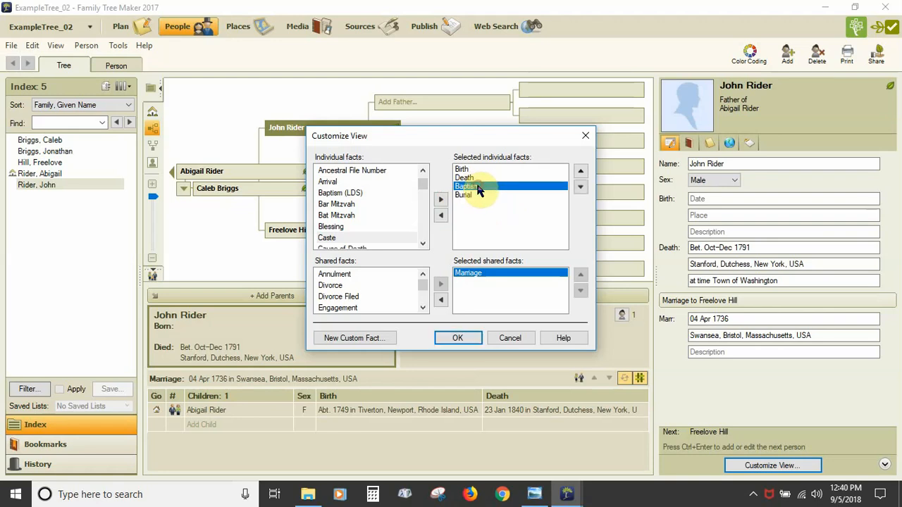
left_click(582, 173)
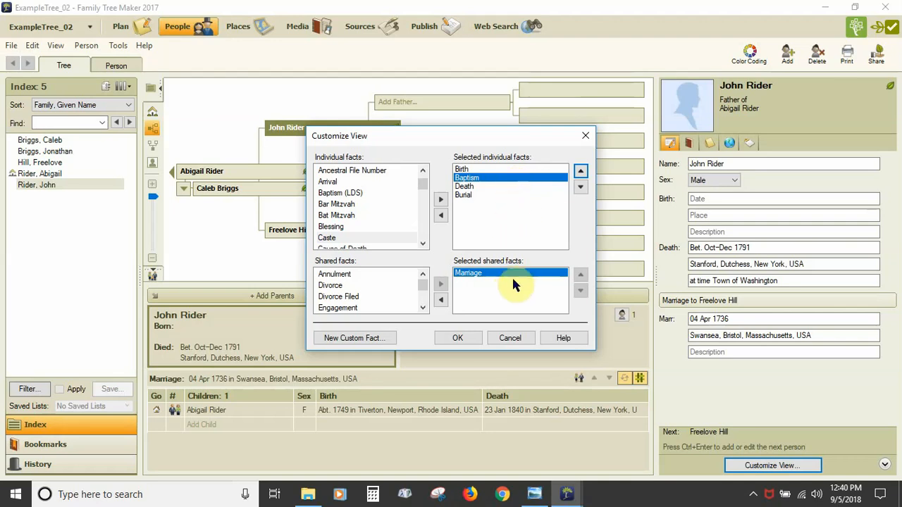
left_click(458, 339)
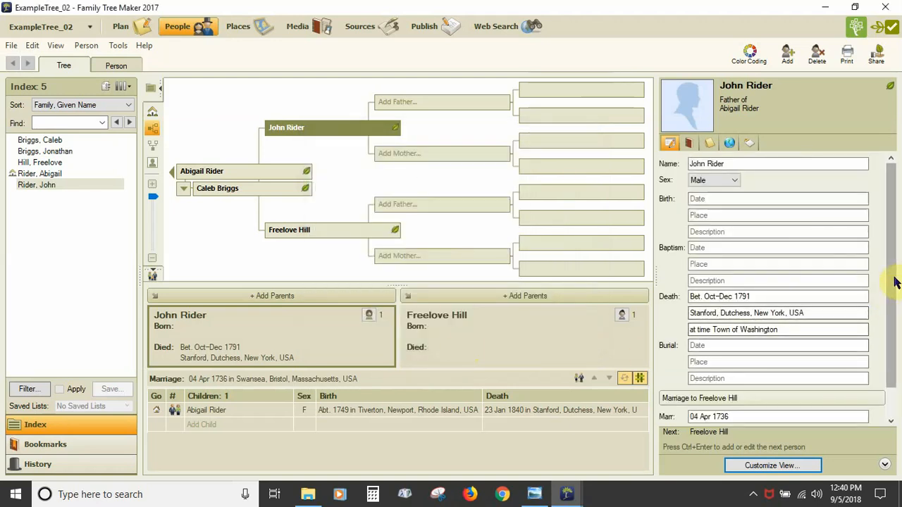
Hide the next-person prompt below the father's facts and show it again.
scroll(886, 366, "down", 1)
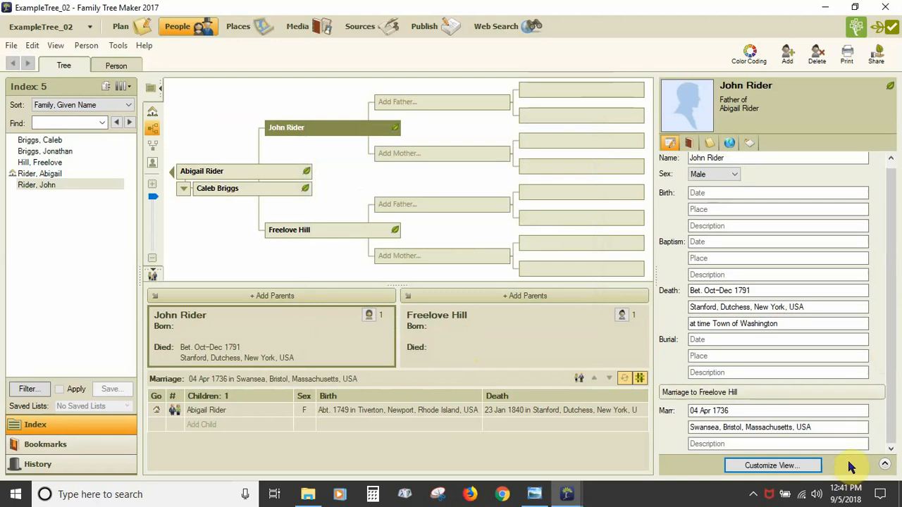
left_click(886, 464)
left_click(886, 464)
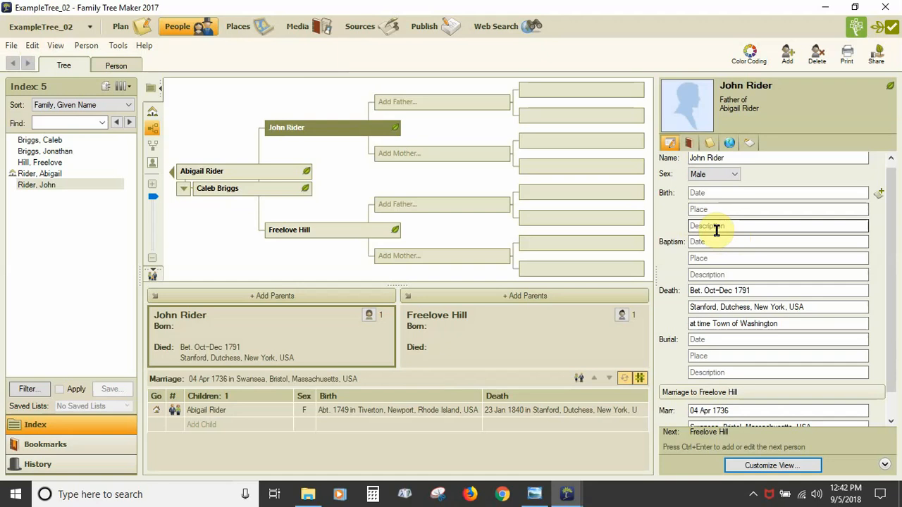
Examine the Baptism fact's properties in Manage Facts, including its fact options and sentence, and close without saving changes.
left_click(33, 45)
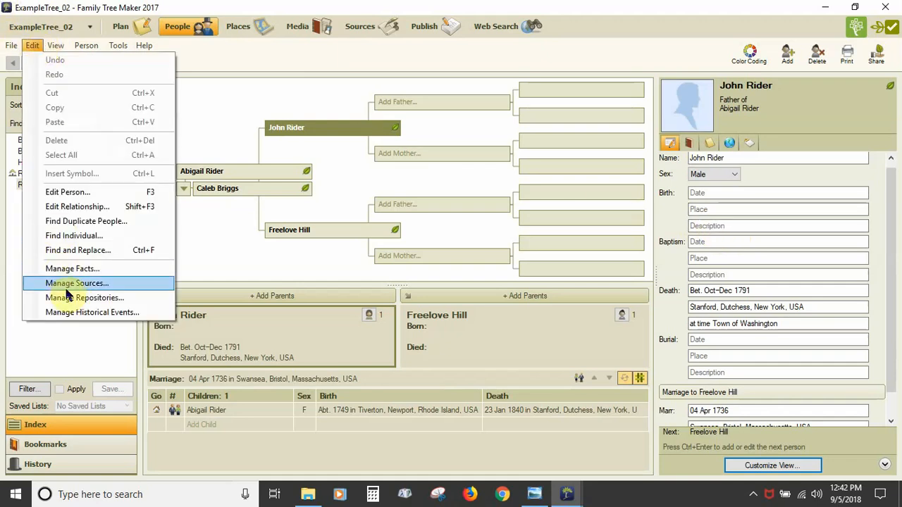
left_click(76, 271)
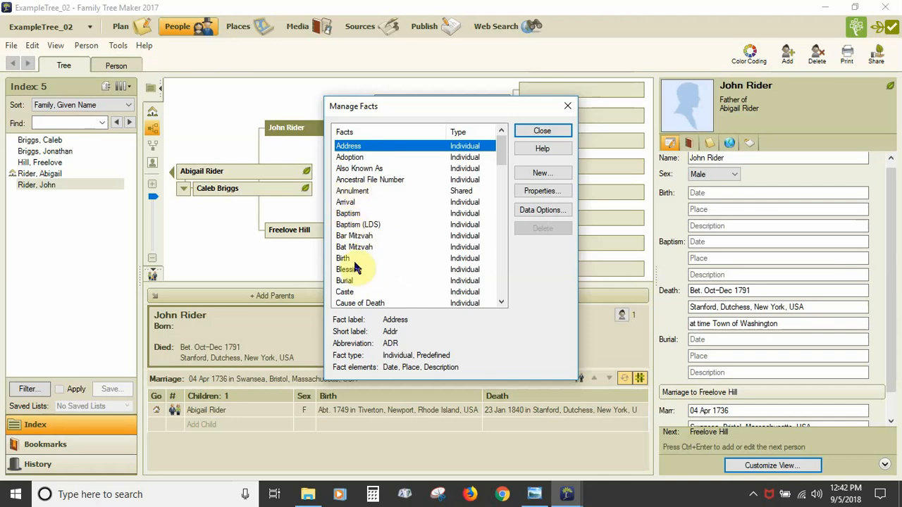
left_click(348, 213)
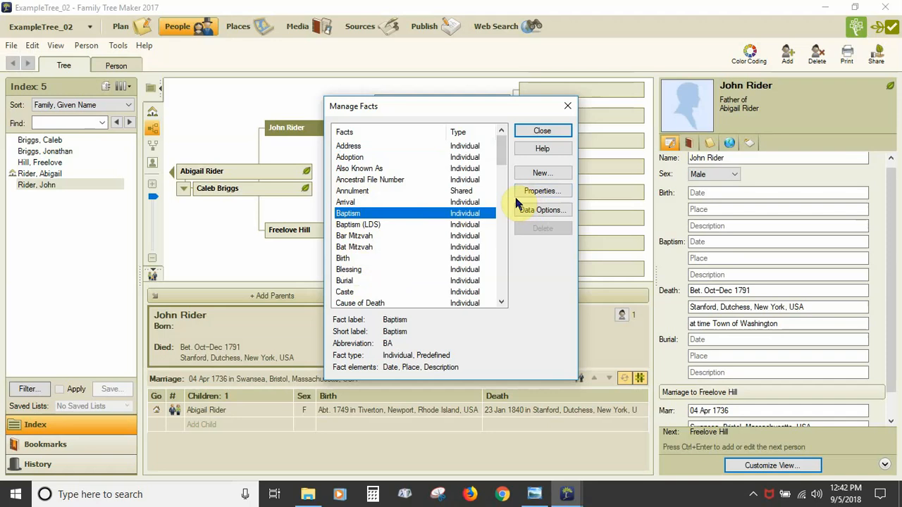
left_click(540, 191)
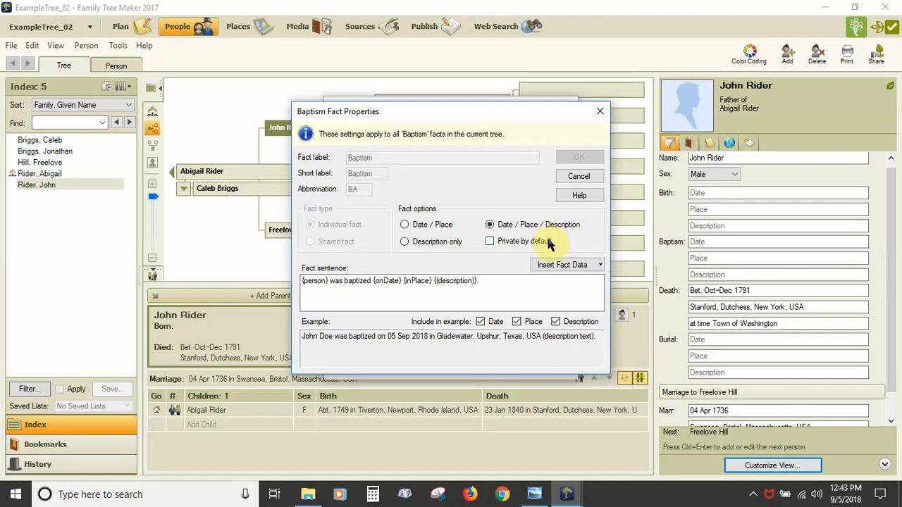
type(".")
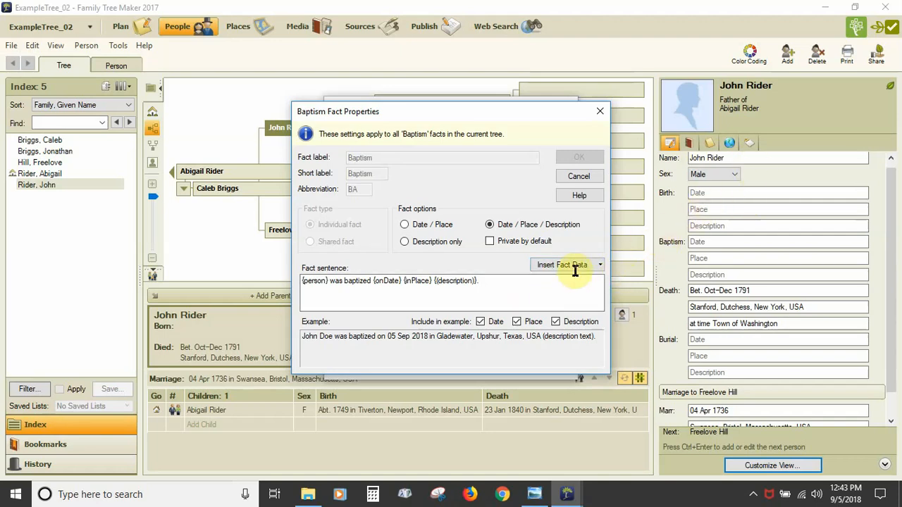
left_click(579, 176)
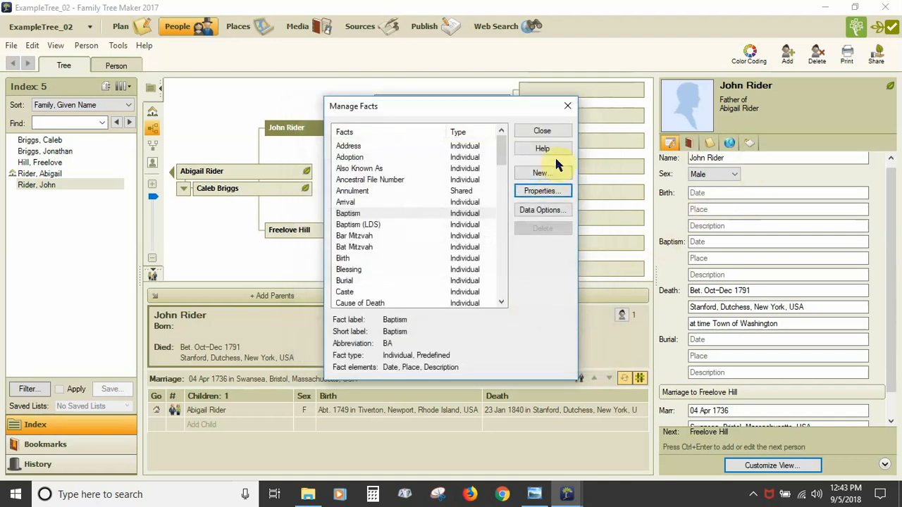
left_click(542, 130)
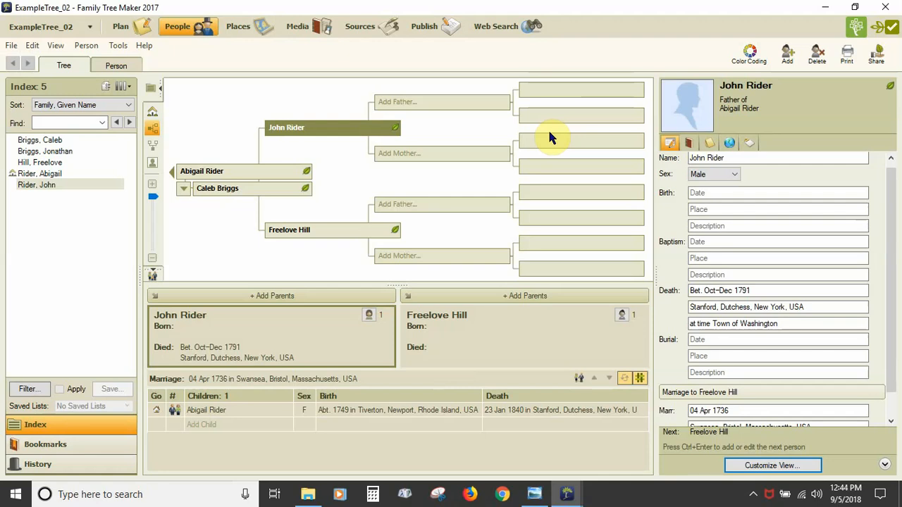
Collapse the index and enlarge the family view upward over the pedigree view.
left_click(160, 88)
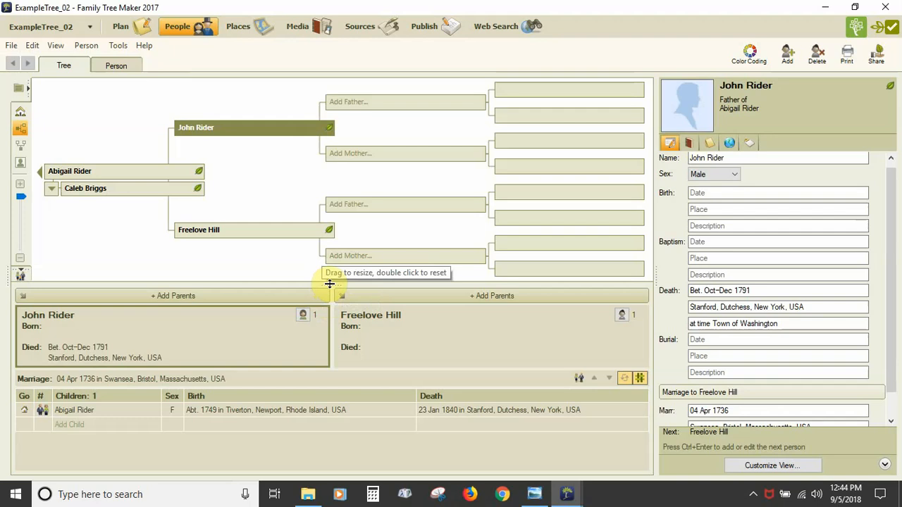
left_click_drag(329, 284, 333, 180)
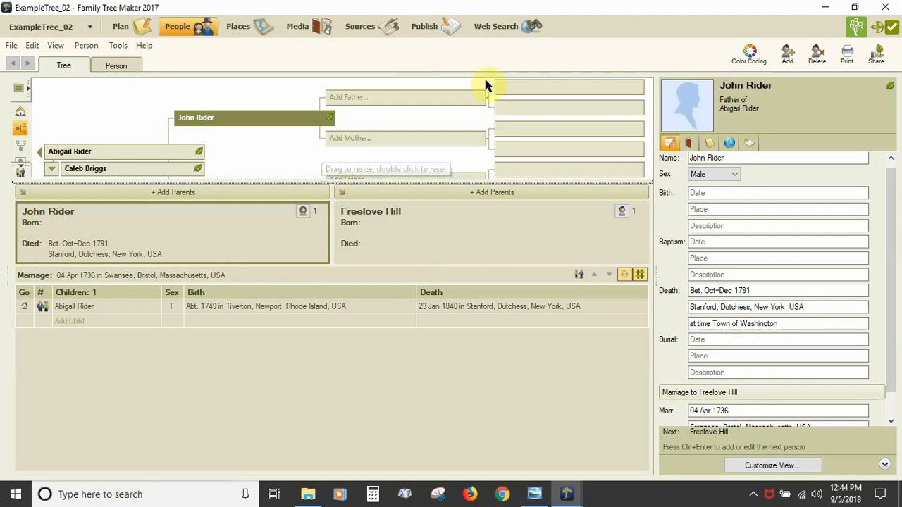
Switch to the Windows Photo Viewer window with the GoneResearching_000a_Desktop.jpg title image.
left_click(534, 496)
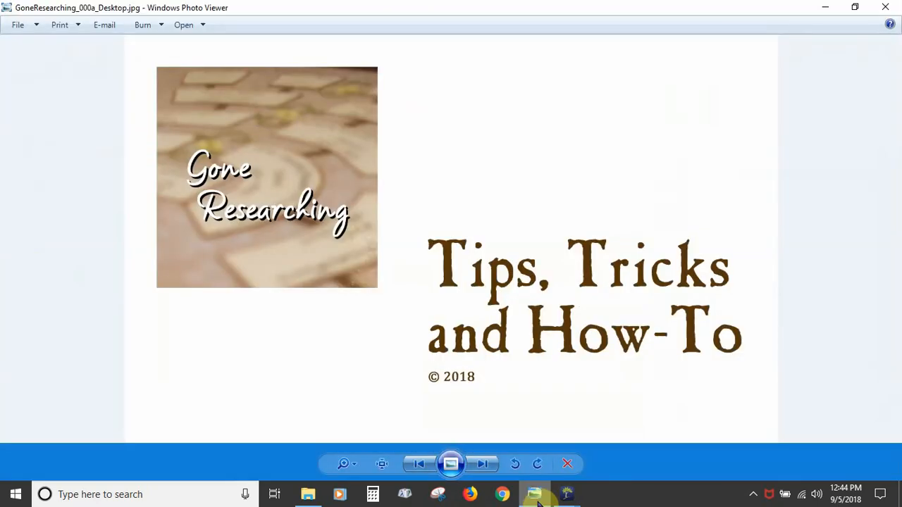